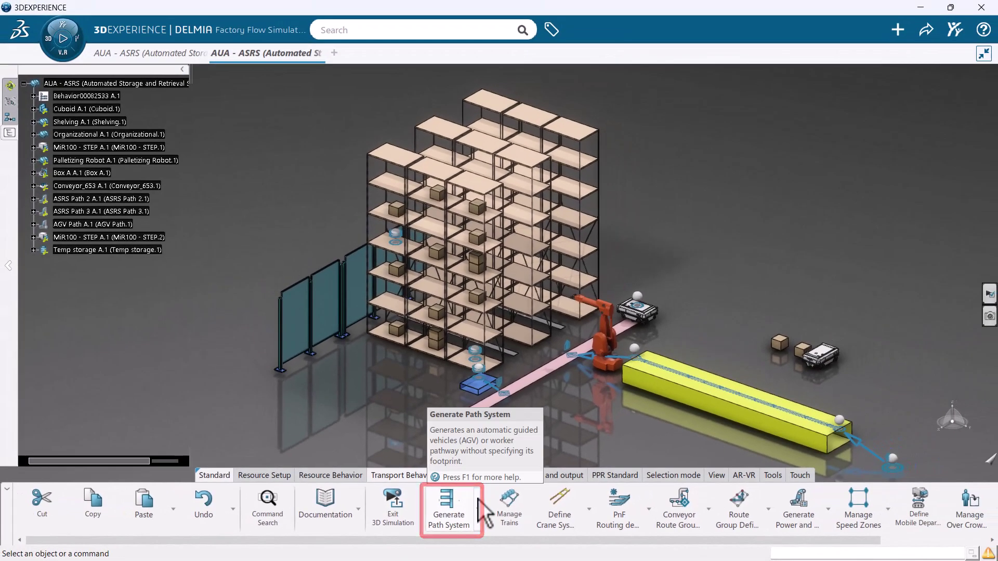
Step: Create a path system named ASRS, 200 mm wide, under the ASRS assembly
{"action": "left_click", "coordinate": [479, 507]}
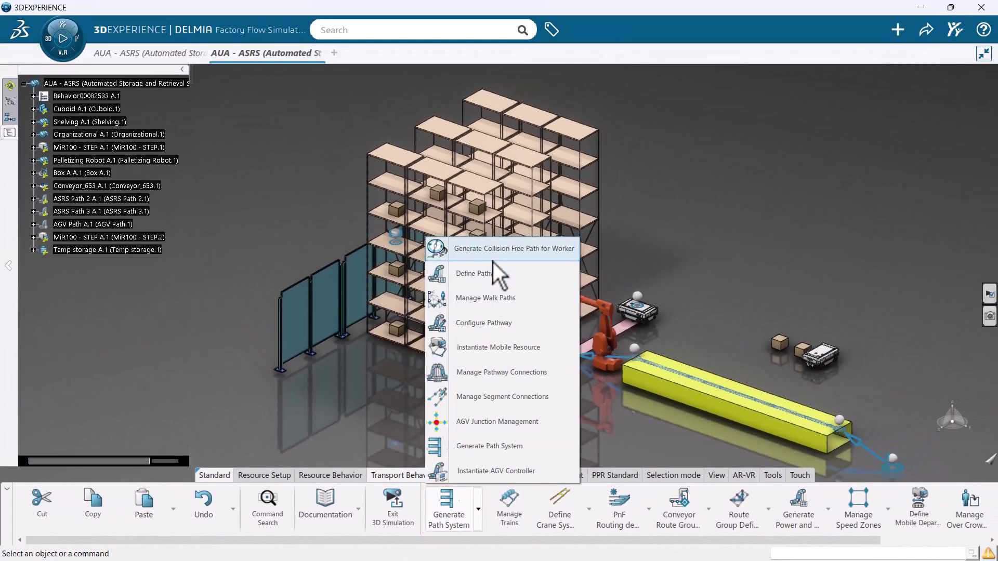
{"action": "left_click", "coordinate": [537, 442]}
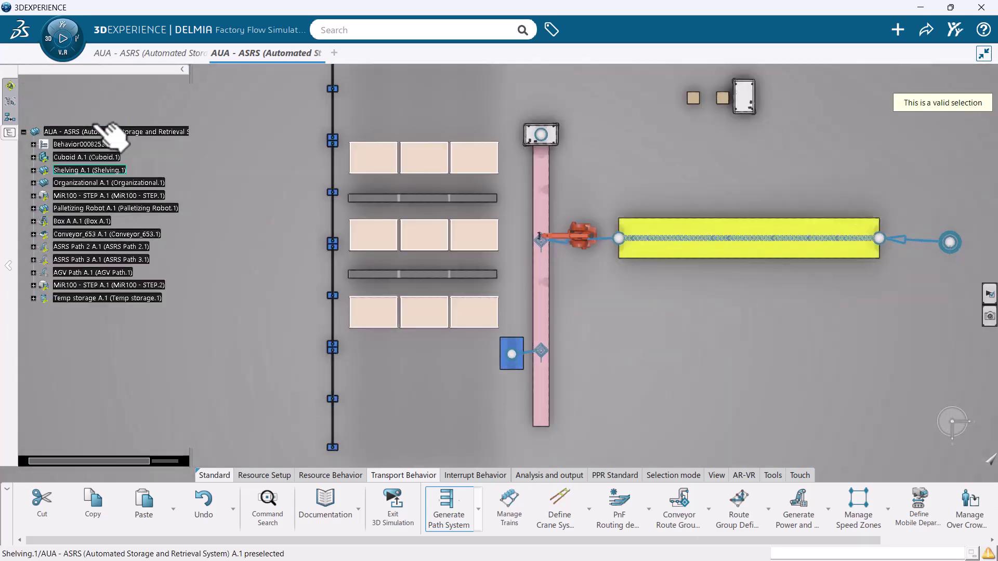
{"action": "left_click", "coordinate": [111, 132]}
{"action": "double_click", "coordinate": [528, 245]}
{"action": "type", "text": "ASRS Path 1"}
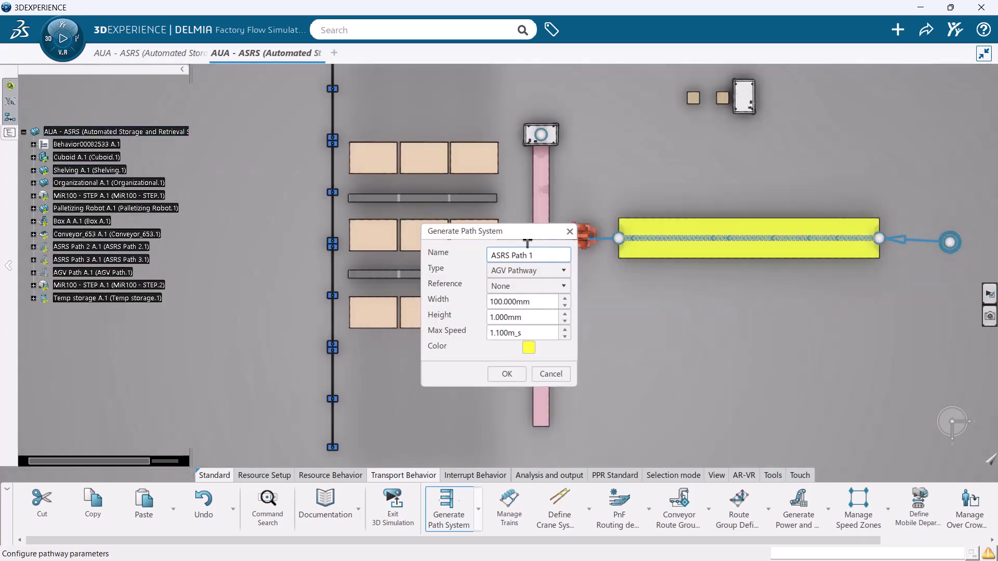
{"action": "double_click", "coordinate": [520, 299]}
{"action": "type", "text": "200"}
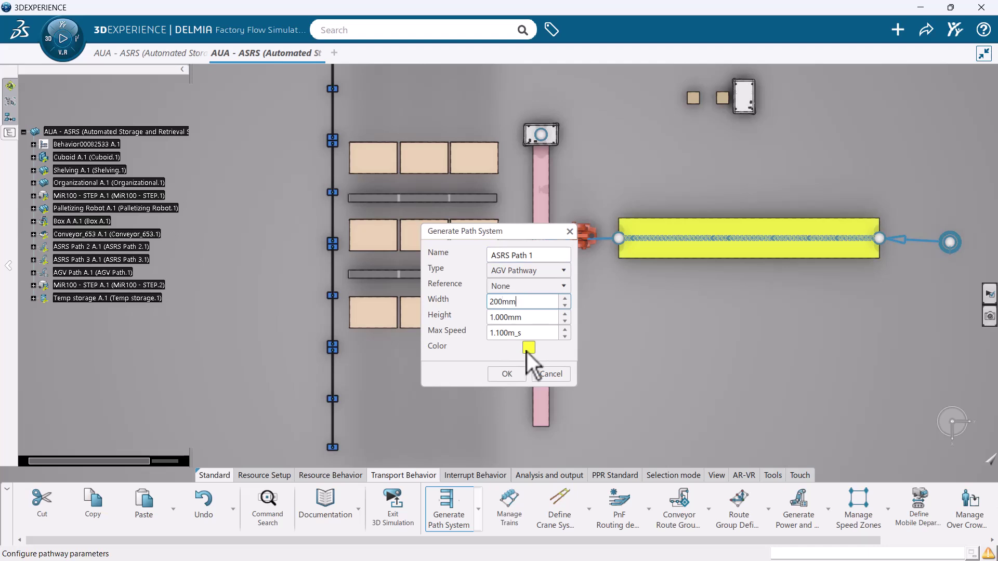
{"action": "left_click", "coordinate": [515, 372]}
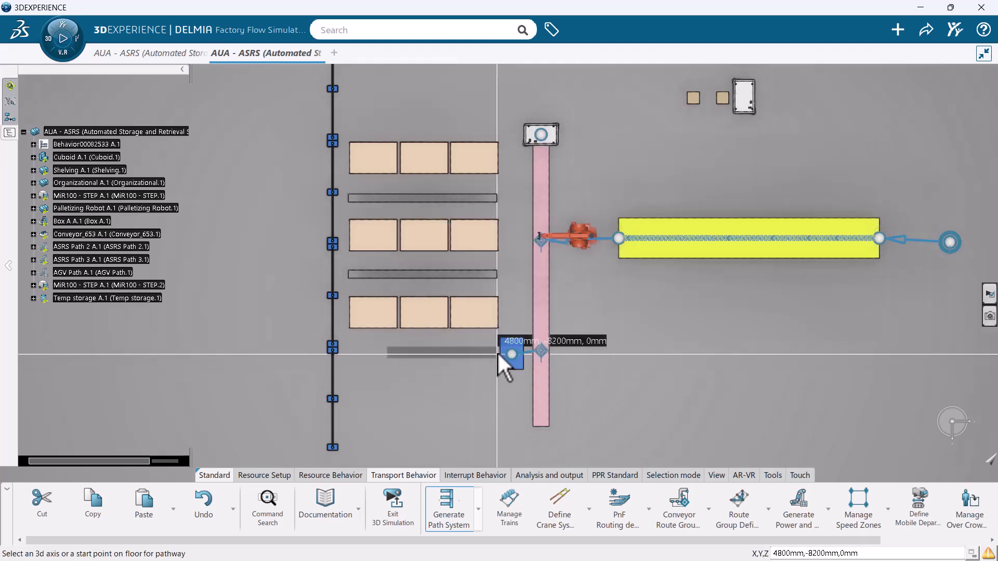
Step: Draw ASRS Path 1 from the blue lift box to the shelving's left edge
{"action": "left_click", "coordinate": [496, 351]}
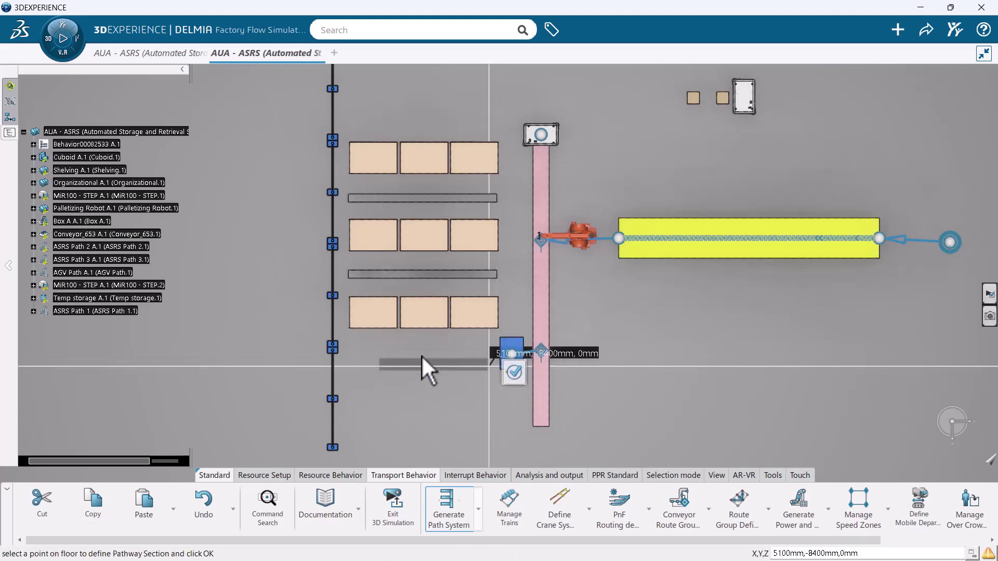
{"action": "left_click", "coordinate": [387, 363]}
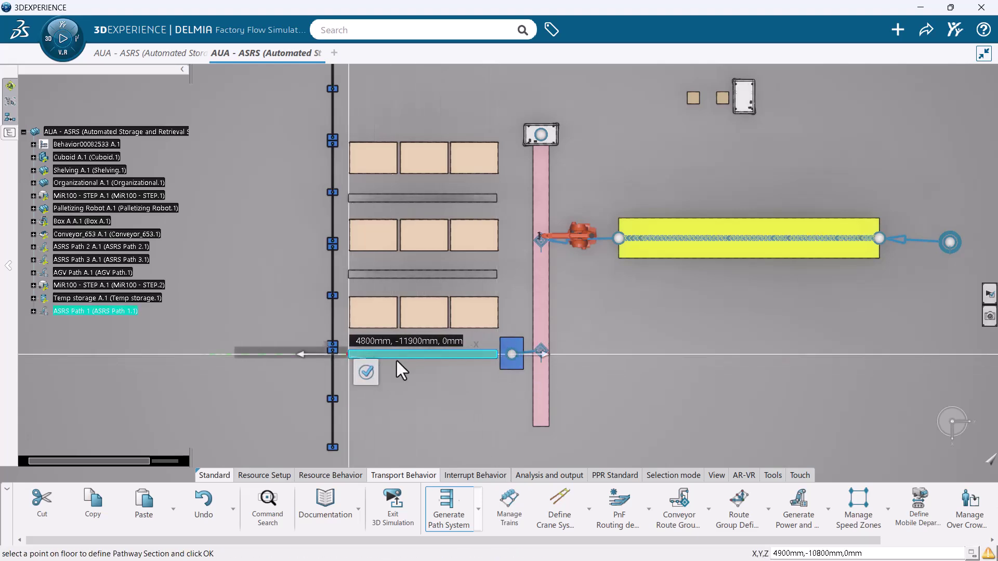
{"action": "left_click", "coordinate": [434, 375]}
{"action": "middle_click_drag", "start_coordinate": [437, 377], "coordinate": [479, 279]}
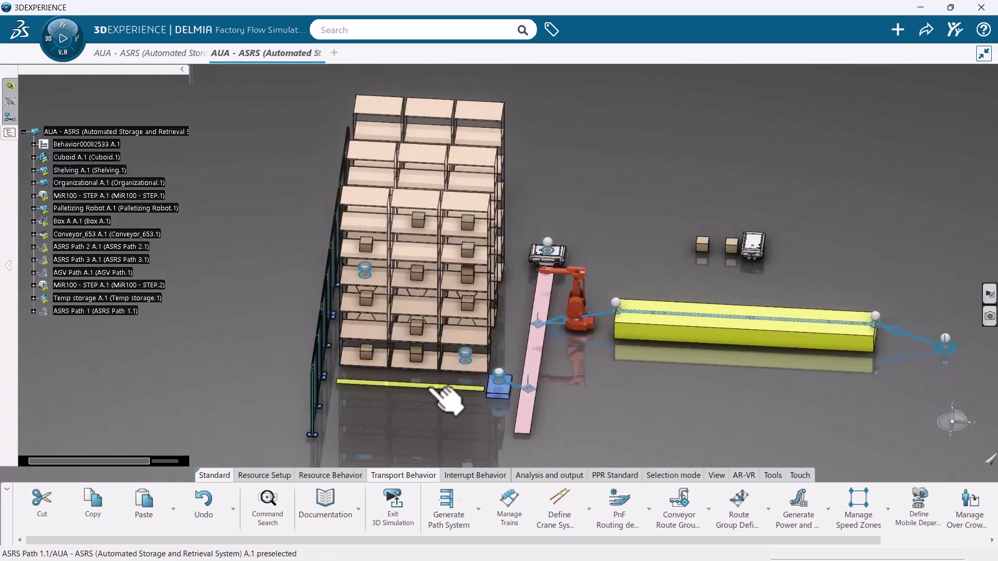
Step: Define an ASRS transport on ASRS Path 1 with a 5000 mm AGV height, including lift and pusher
{"action": "left_click", "coordinate": [589, 504]}
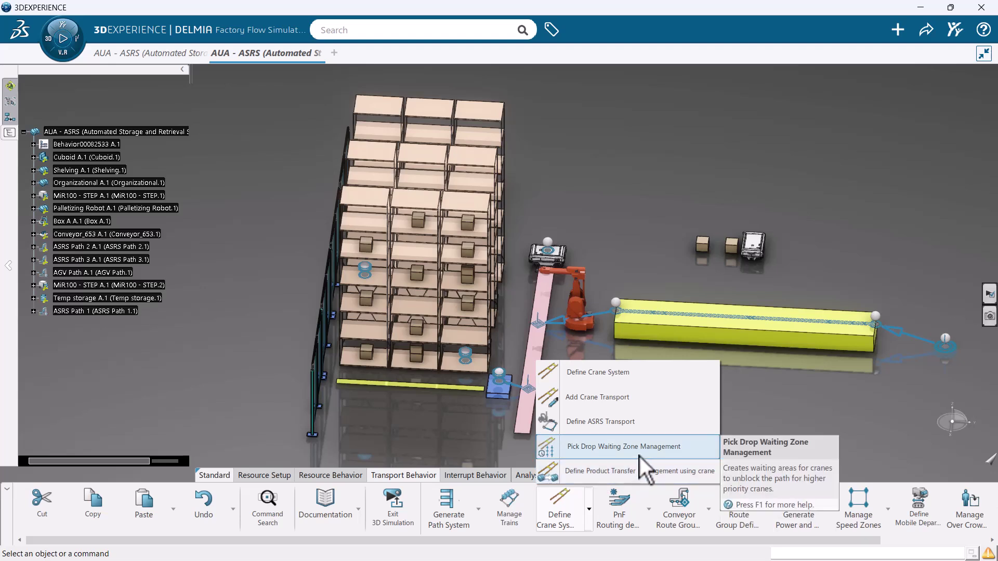
{"action": "left_click", "coordinate": [656, 426]}
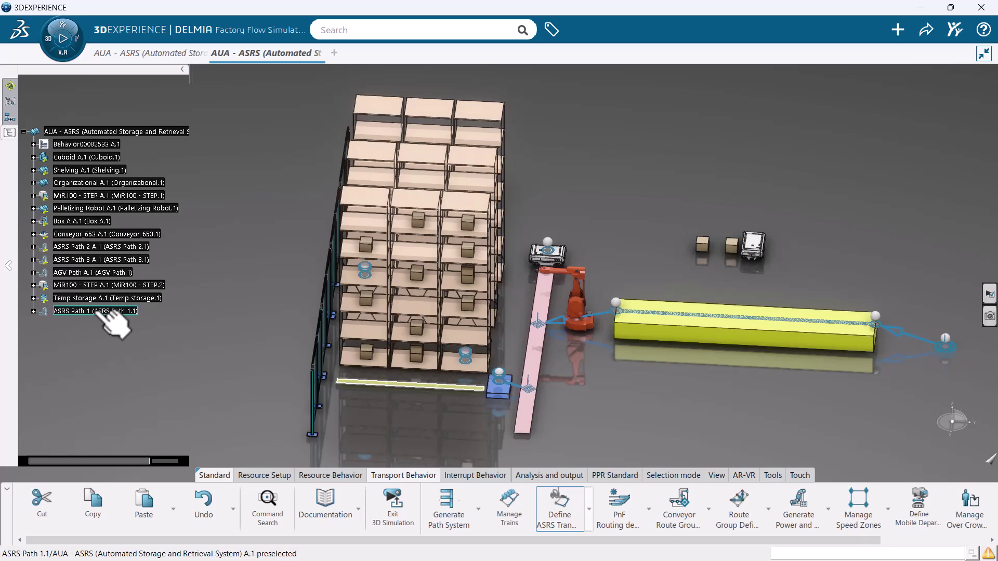
{"action": "left_click", "coordinate": [112, 311]}
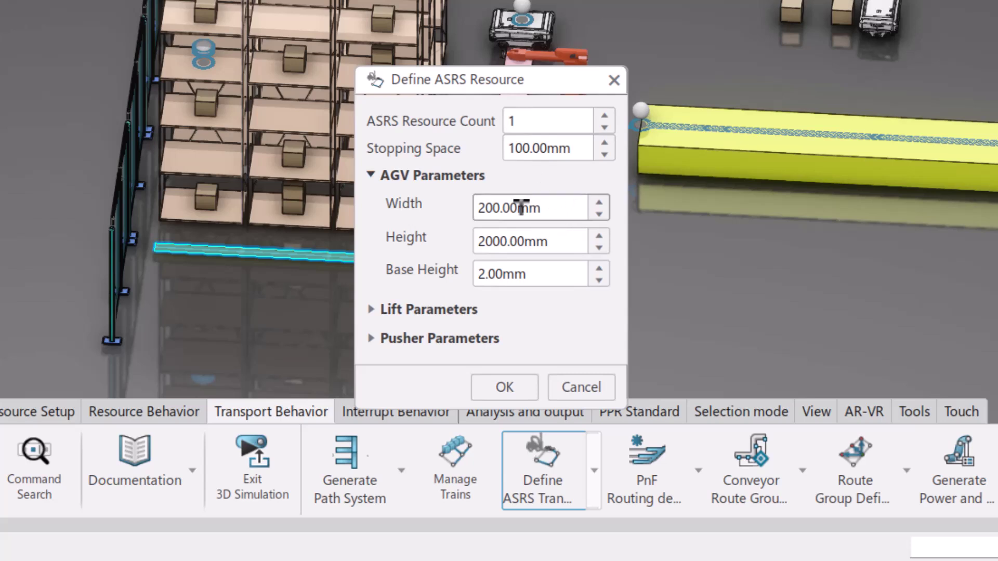
{"action": "left_click", "coordinate": [516, 232]}
{"action": "type", "text": "5"}
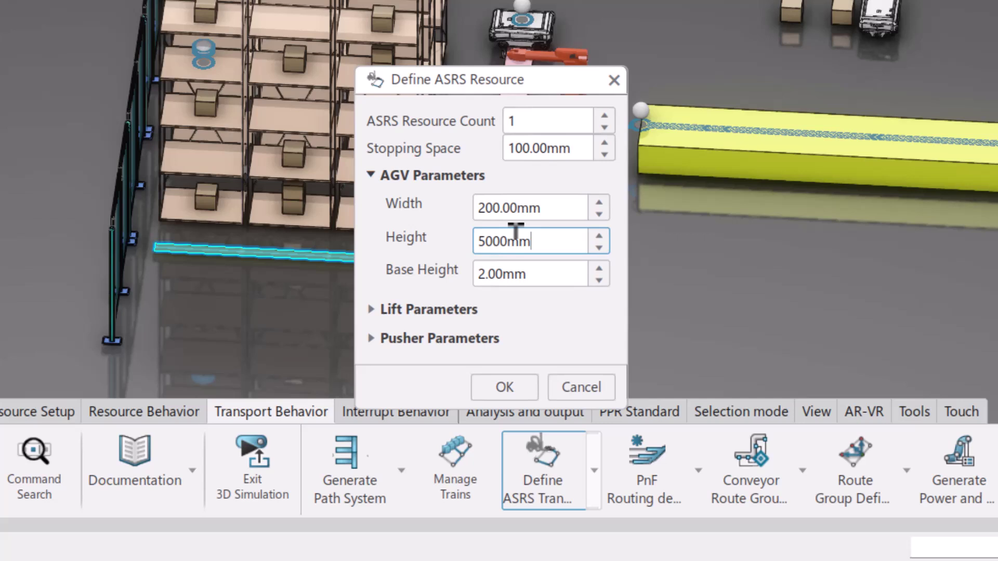
{"action": "type", "text": "000.00mm"}
{"action": "left_click", "coordinate": [395, 311]}
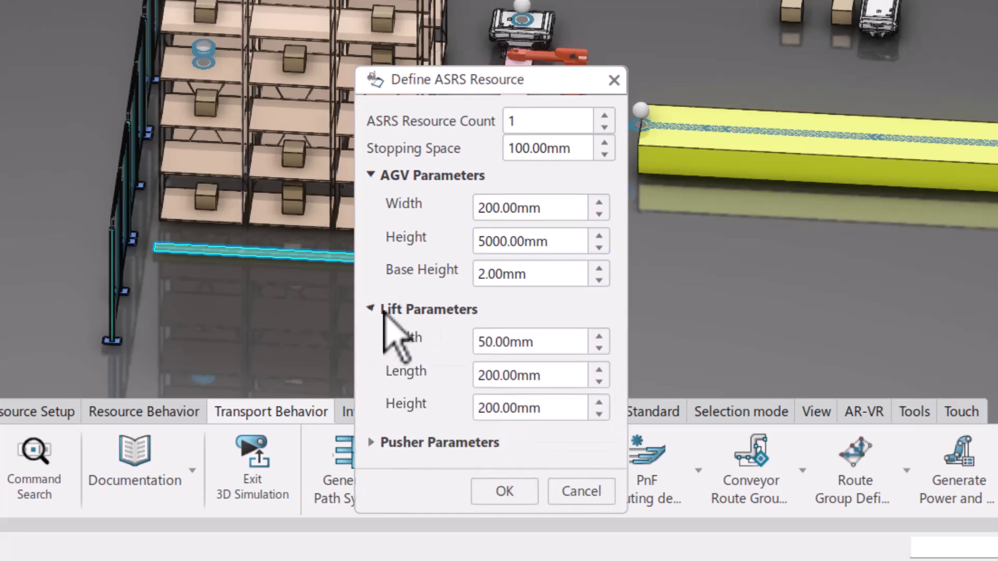
{"action": "left_click", "coordinate": [396, 443]}
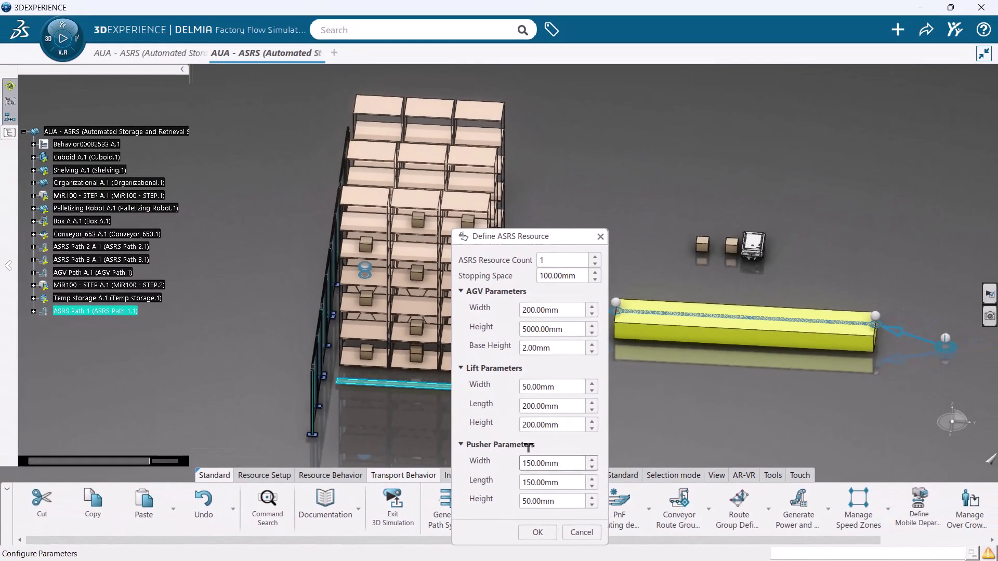
{"action": "left_click", "coordinate": [537, 532]}
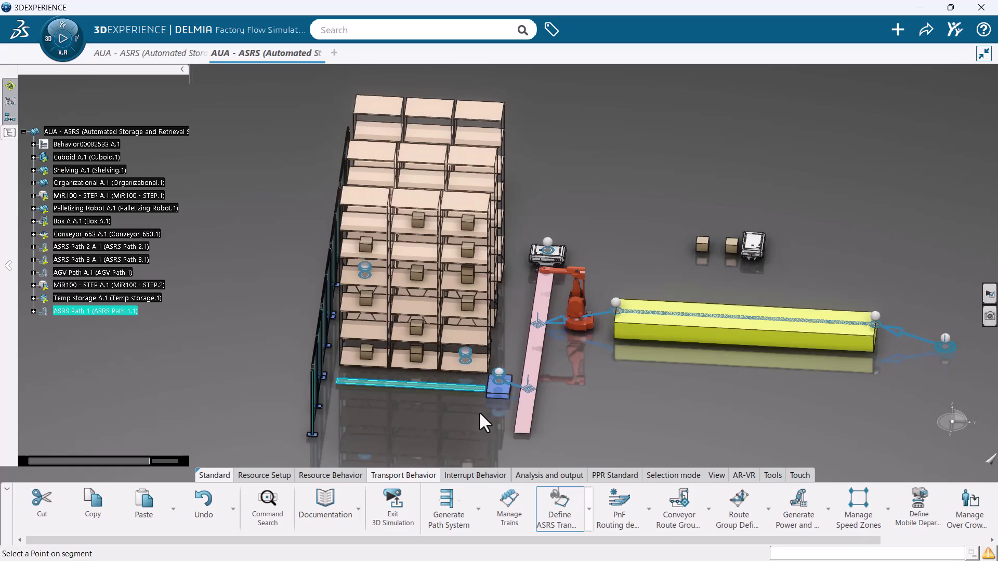
Step: Place the ASRS (AGV_220, Lift_18, Pusher_751) at ASRS Path 1's left end
{"action": "scroll", "coordinate": [481, 398], "scroll_direction": "up", "scroll_amount": 5}
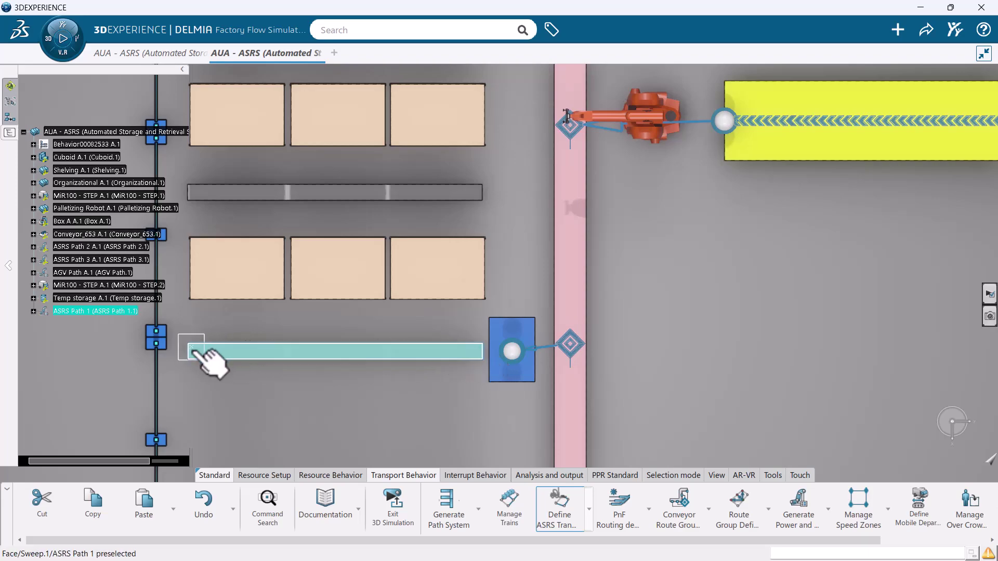
{"action": "left_click", "coordinate": [194, 352]}
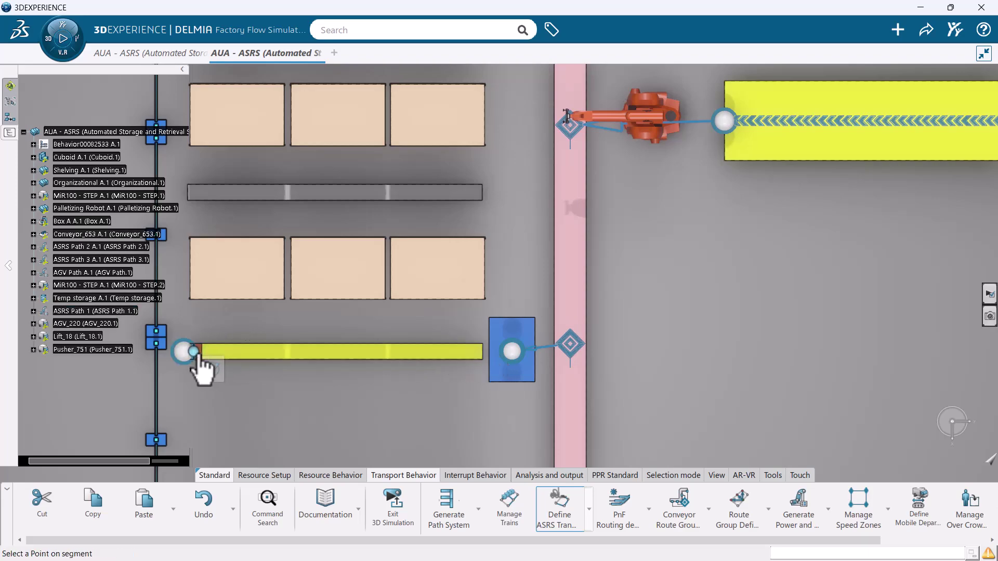
{"action": "mouse_move", "coordinate": [214, 368]}
{"action": "middle_mouse_down"}
{"action": "mouse_move", "coordinate": [323, 290]}
{"action": "mouse_move", "coordinate": [201, 400]}
{"action": "mouse_move", "coordinate": [224, 415]}
{"action": "mouse_move", "coordinate": [204, 379]}
{"action": "middle_mouse_up"}
{"action": "key", "text": "Escape"}
Step: In the Resource Pool Table, add a pool named ASRS 1 containing AGV_220
{"action": "left_click", "coordinate": [331, 475]}
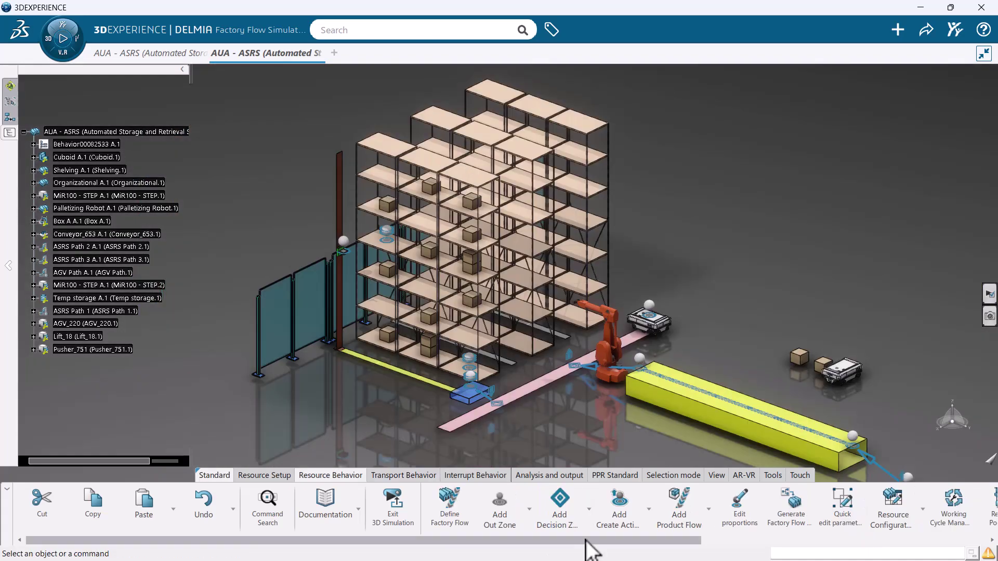
{"action": "left_click_drag", "start_coordinate": [590, 541], "coordinate": [764, 541]}
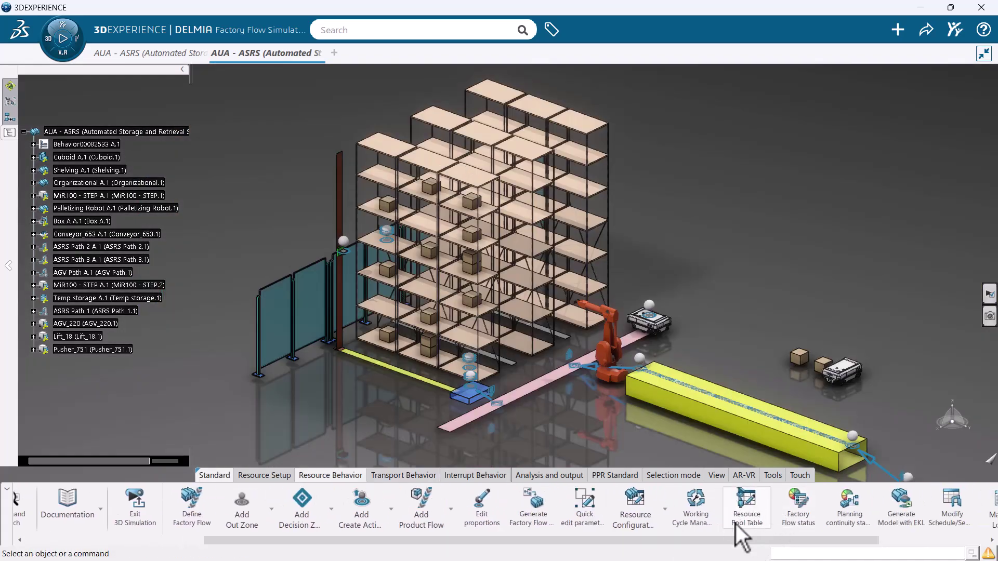
{"action": "left_click", "coordinate": [762, 501]}
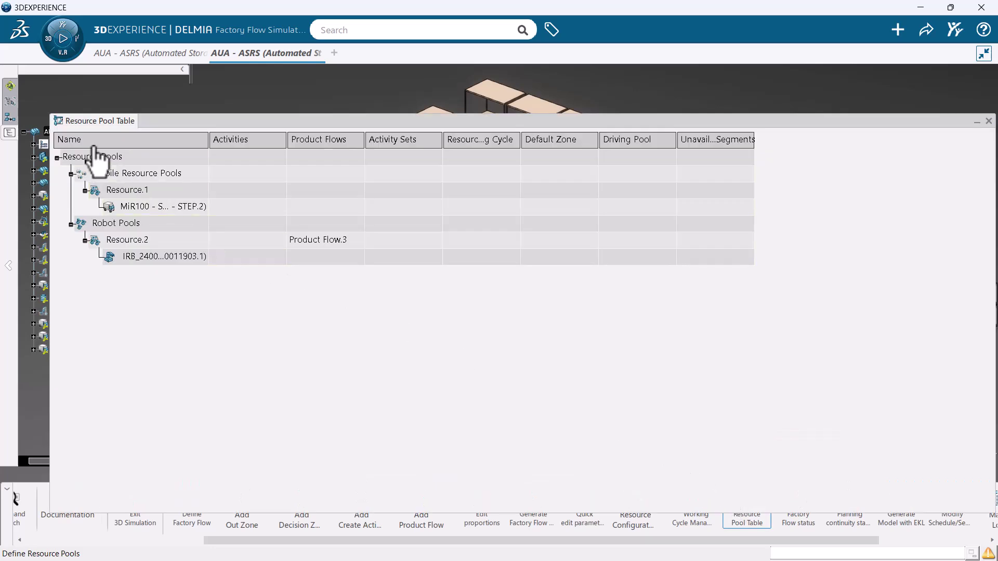
{"action": "right_click", "coordinate": [128, 159]}
{"action": "left_click", "coordinate": [146, 167]}
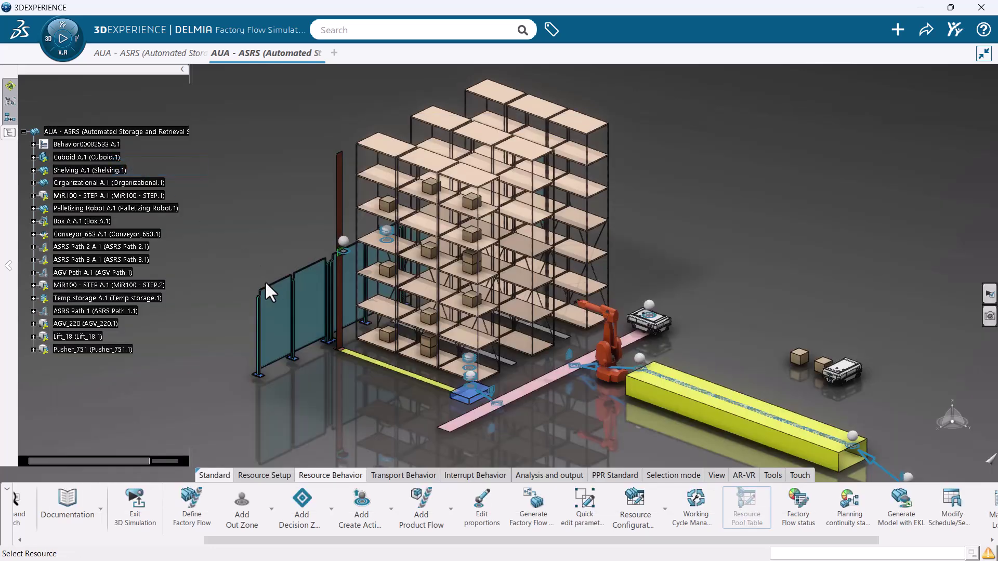
{"action": "left_click", "coordinate": [88, 325]}
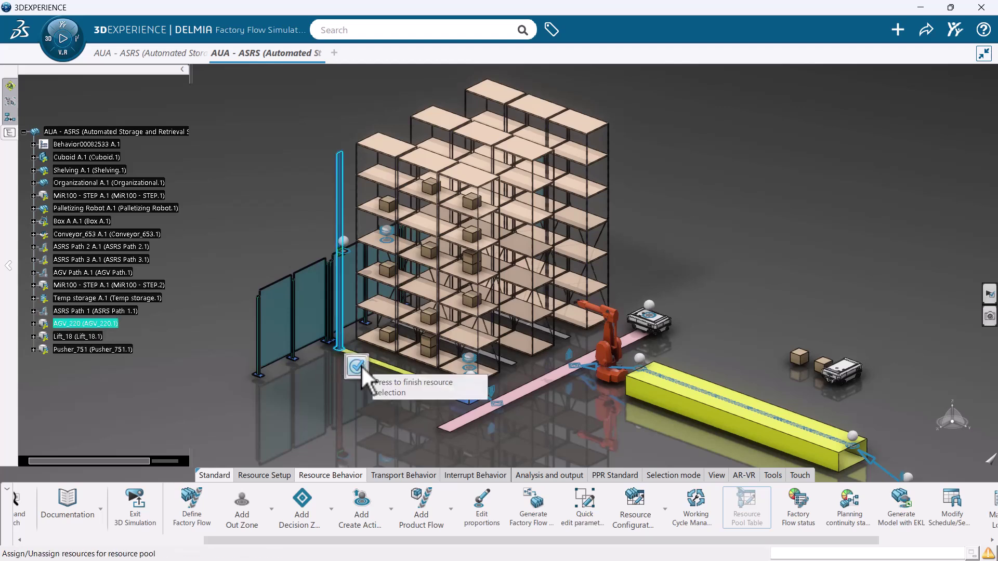
{"action": "double_click", "coordinate": [328, 199]}
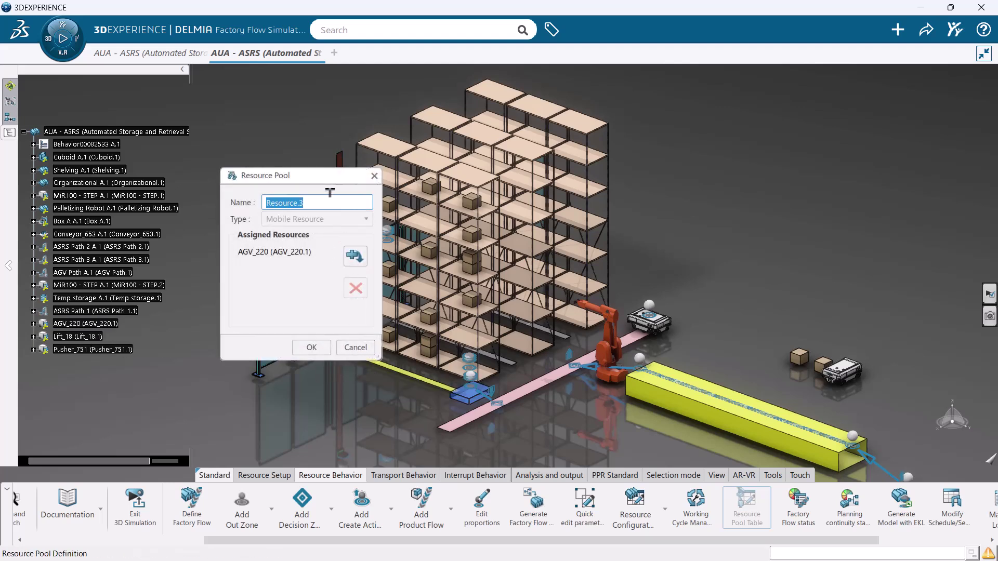
{"action": "type", "text": "ASRS 1"}
{"action": "left_click", "coordinate": [312, 347]}
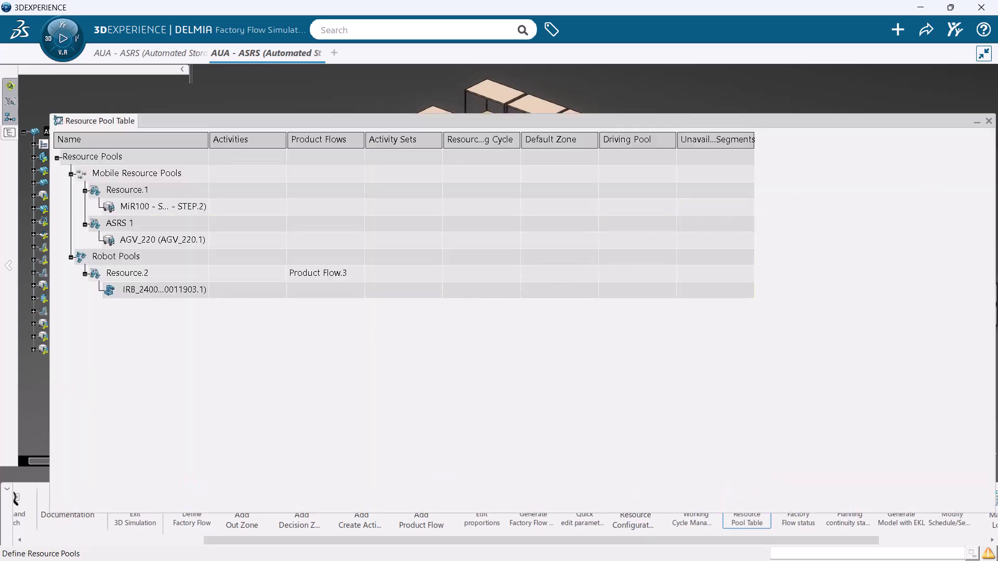
{"action": "left_click", "coordinate": [988, 122]}
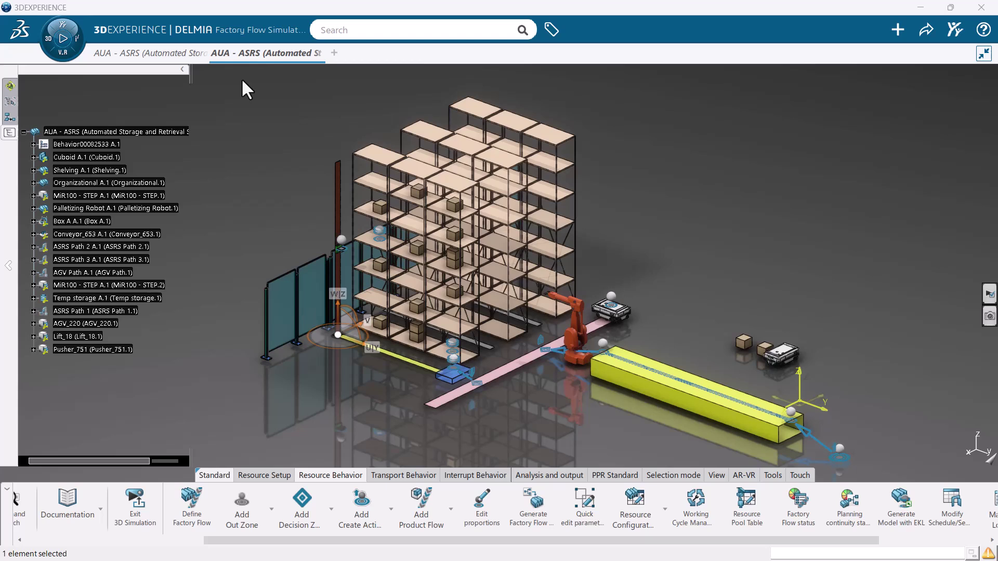
Step: Place three AGV decision points along ASRS Path 1 near the lift box
{"action": "left_click", "coordinate": [332, 367]}
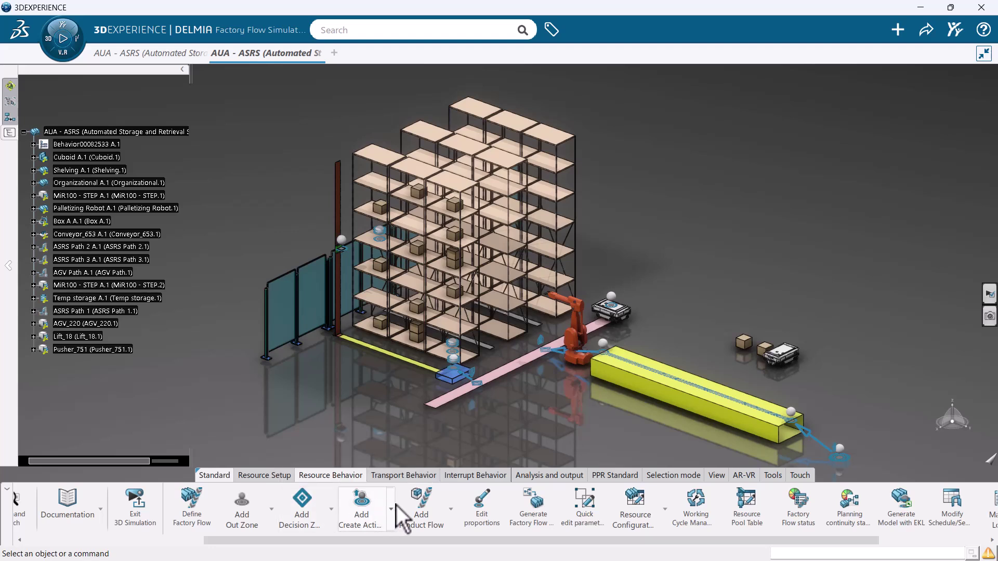
{"action": "left_click", "coordinate": [333, 501]}
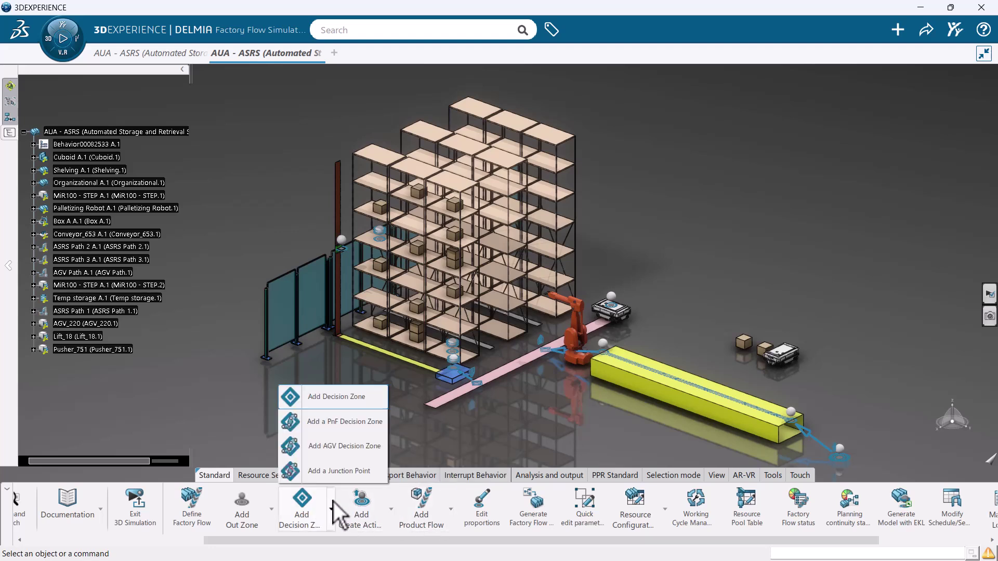
{"action": "left_click", "coordinate": [352, 449]}
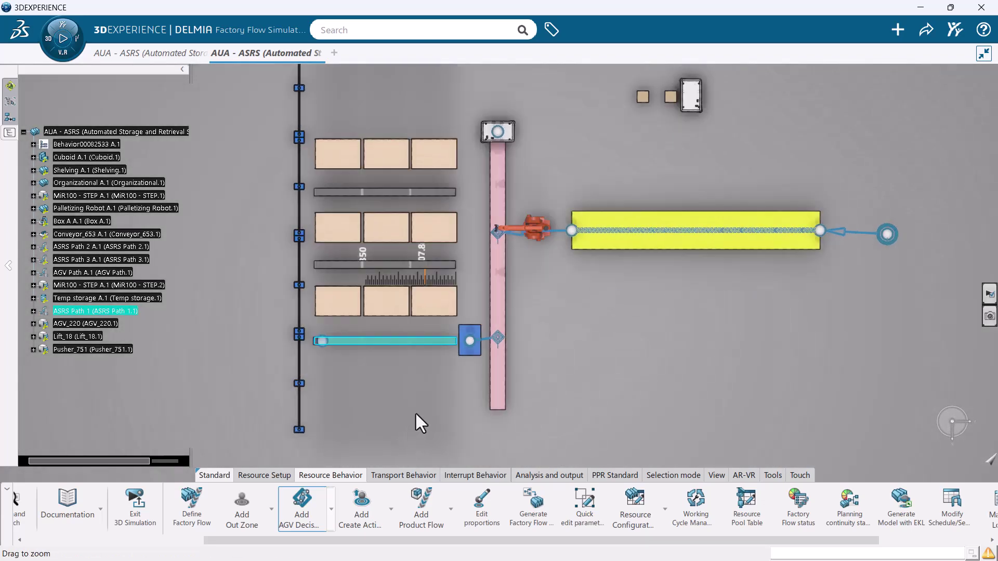
{"action": "middle_click_drag", "start_coordinate": [415, 412], "coordinate": [424, 285]}
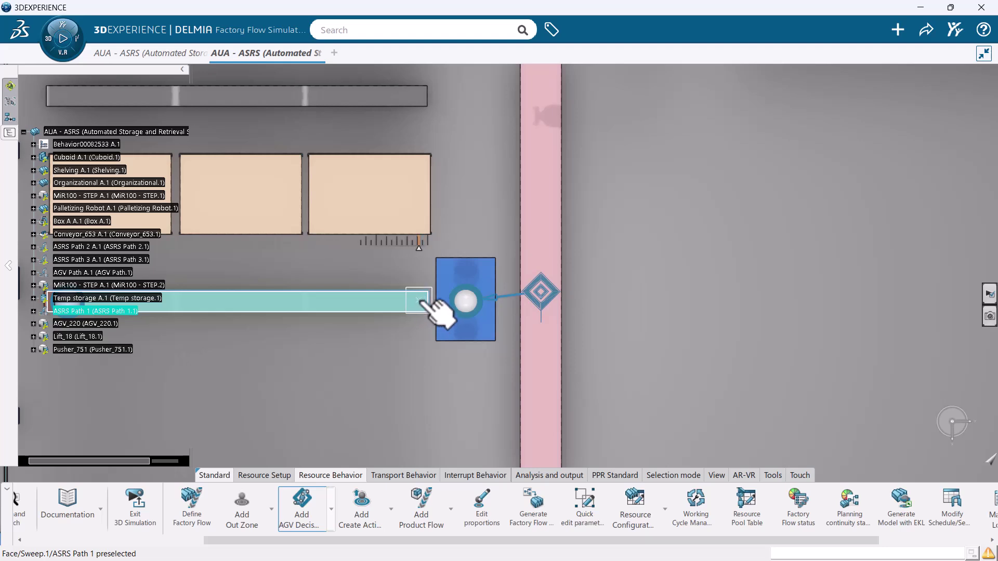
{"action": "left_click", "coordinate": [419, 305]}
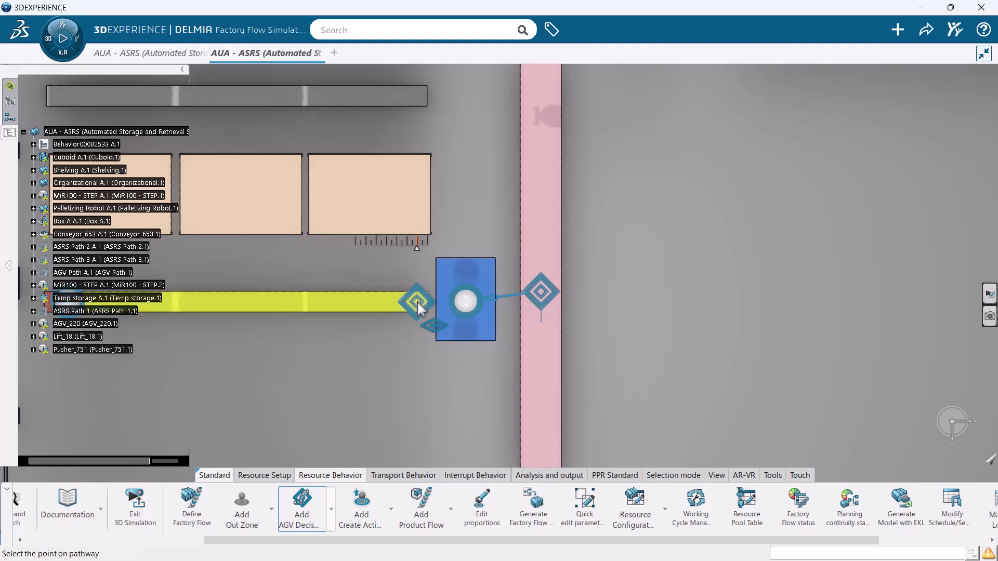
{"action": "left_click", "coordinate": [365, 303]}
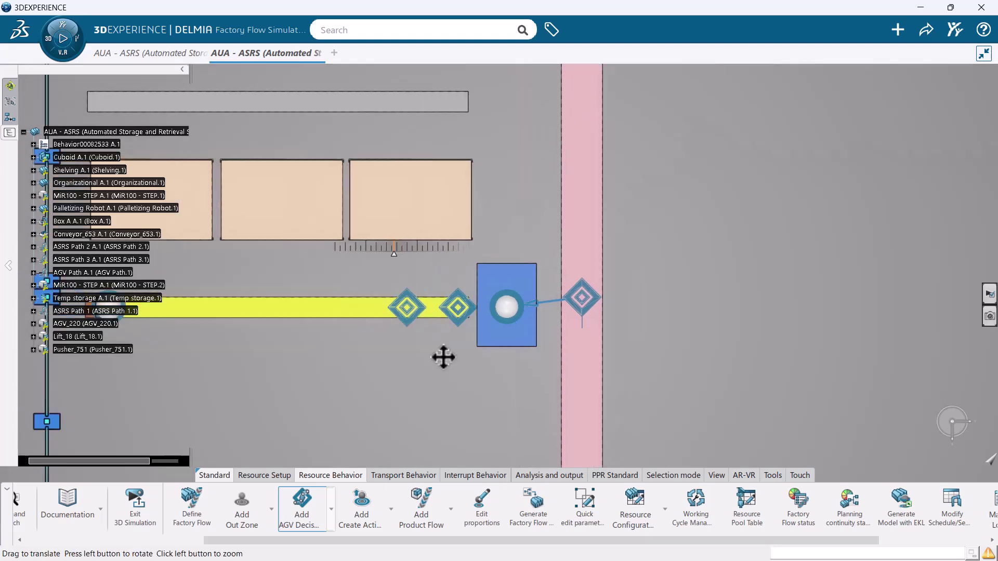
{"action": "middle_click_drag", "start_coordinate": [443, 357], "coordinate": [491, 304]}
{"action": "left_click", "coordinate": [467, 296]}
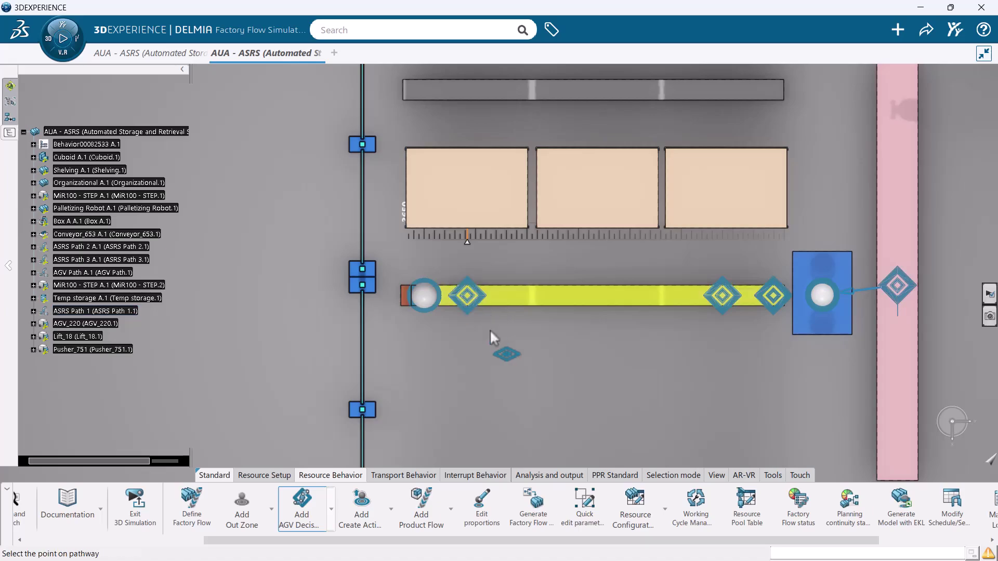
{"action": "middle_click_drag", "start_coordinate": [546, 376], "coordinate": [548, 434]}
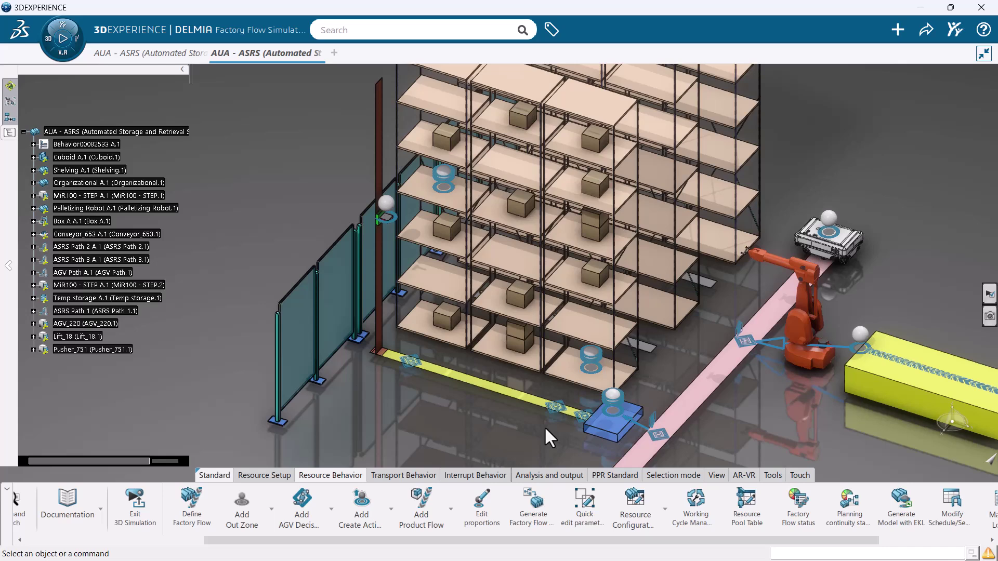
Step: Add a Load.1 activity for Box A.1 at the blue-box decision point, using pool ASRS 1
{"action": "left_click", "coordinate": [587, 416]}
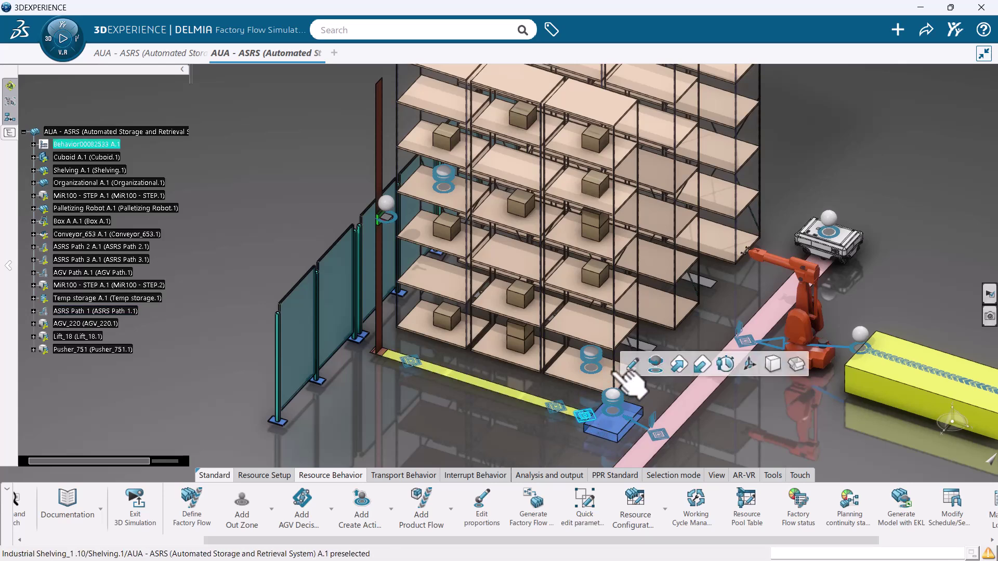
{"action": "left_click", "coordinate": [678, 365]}
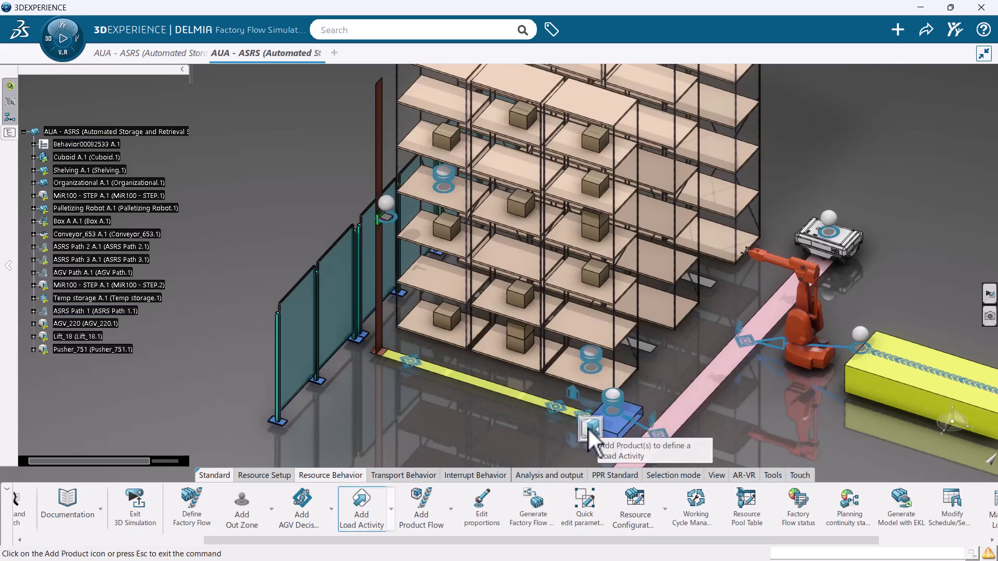
{"action": "middle_click_drag", "start_coordinate": [592, 440], "coordinate": [42, 293]}
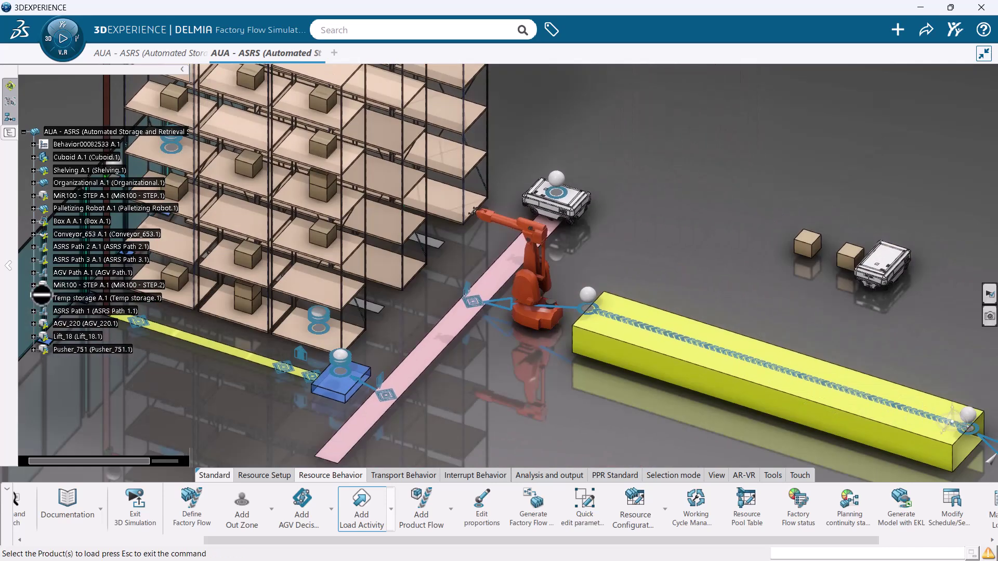
{"action": "left_click", "coordinate": [850, 255]}
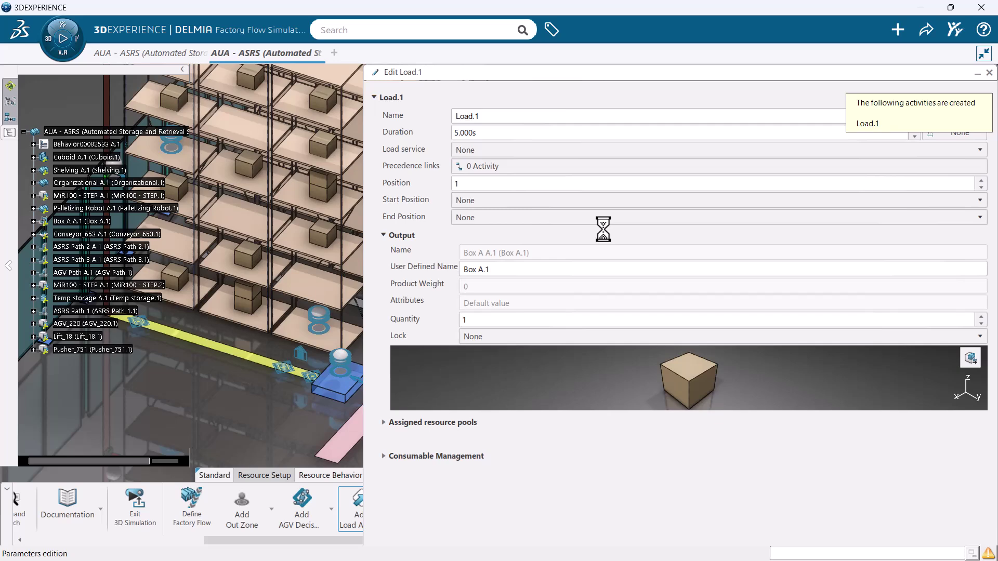
{"action": "left_click", "coordinate": [420, 429]}
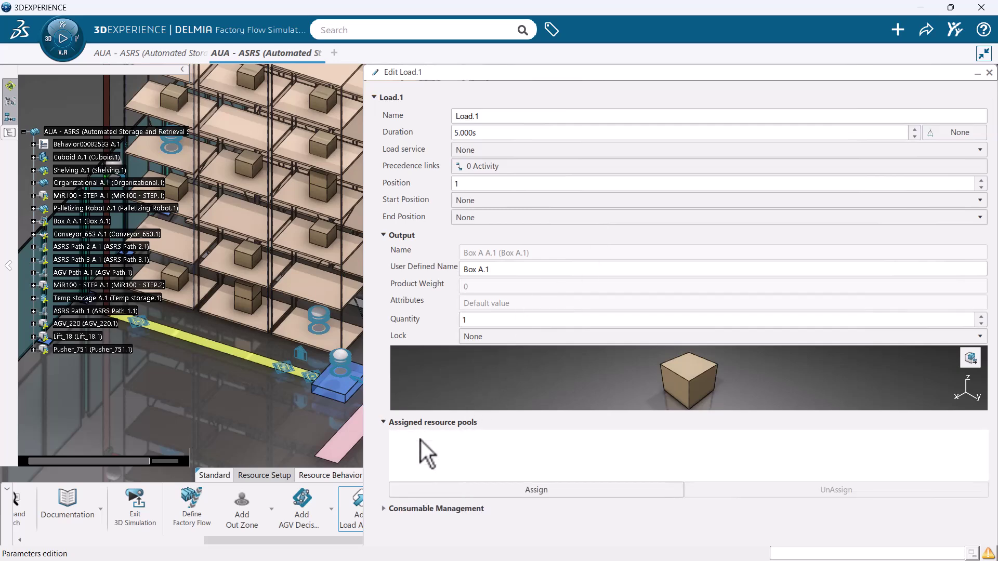
{"action": "left_click", "coordinate": [463, 491]}
{"action": "left_click", "coordinate": [255, 237]}
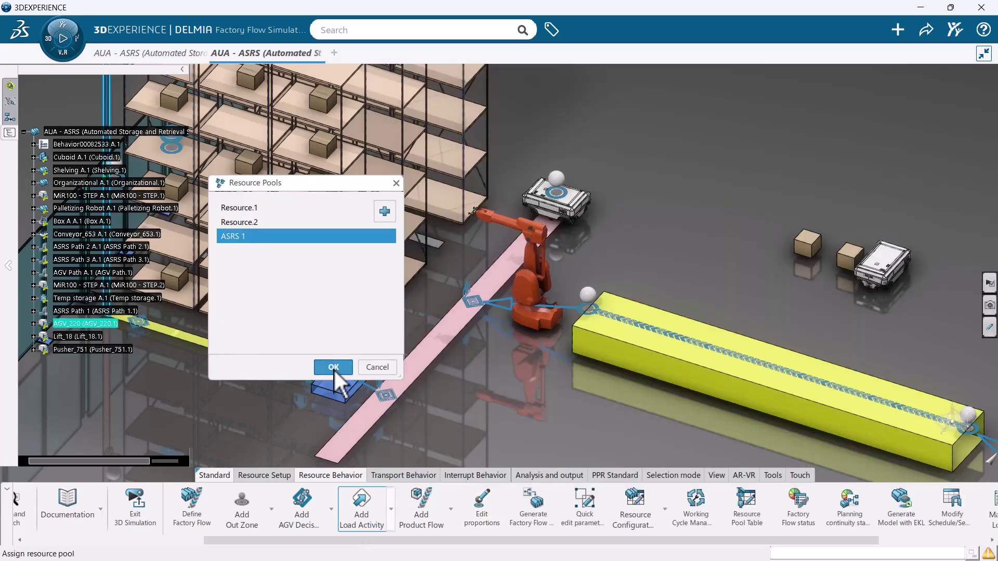
{"action": "left_click", "coordinate": [342, 367]}
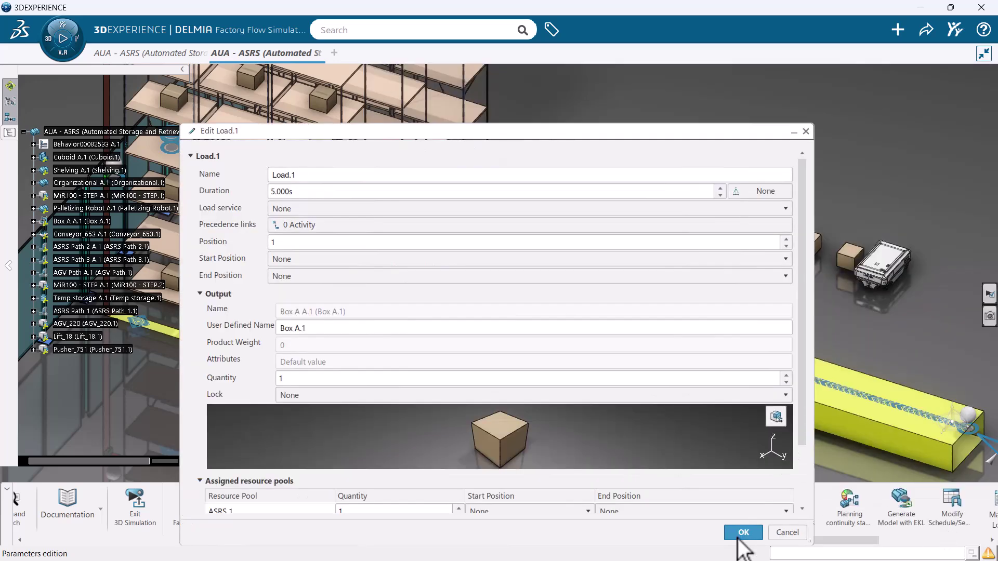
{"action": "left_click", "coordinate": [743, 532]}
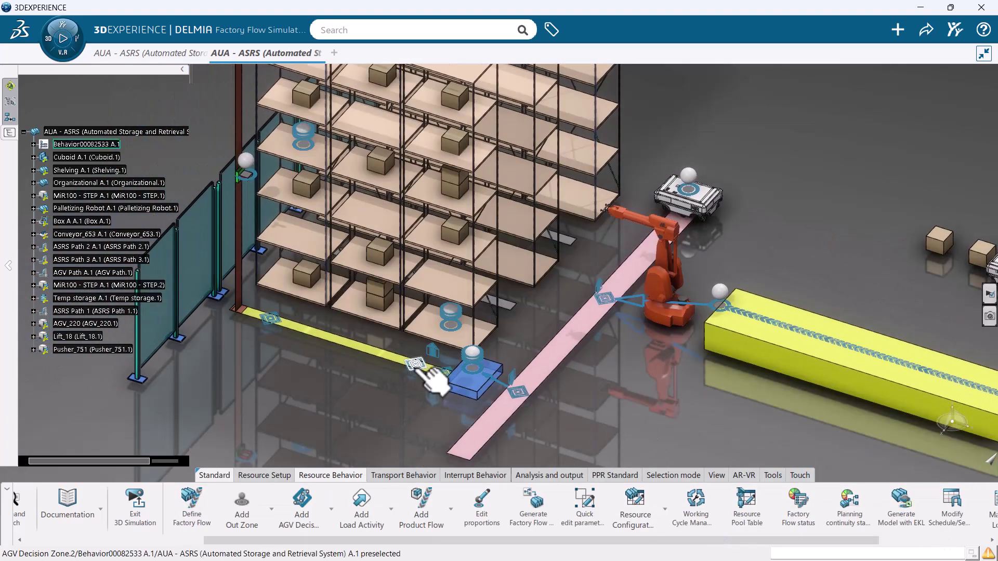
{"action": "left_click", "coordinate": [450, 311]}
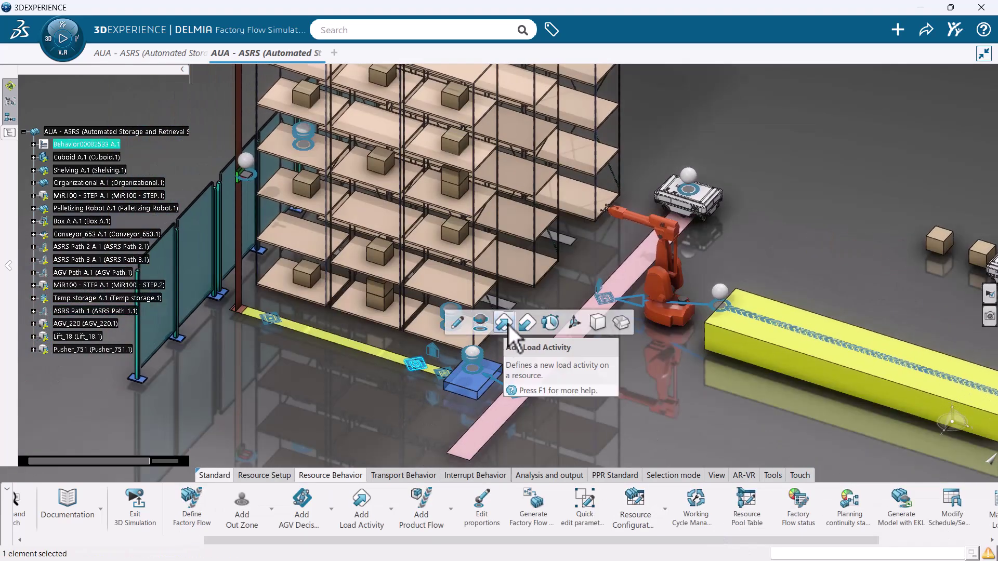
{"action": "left_click", "coordinate": [527, 323]}
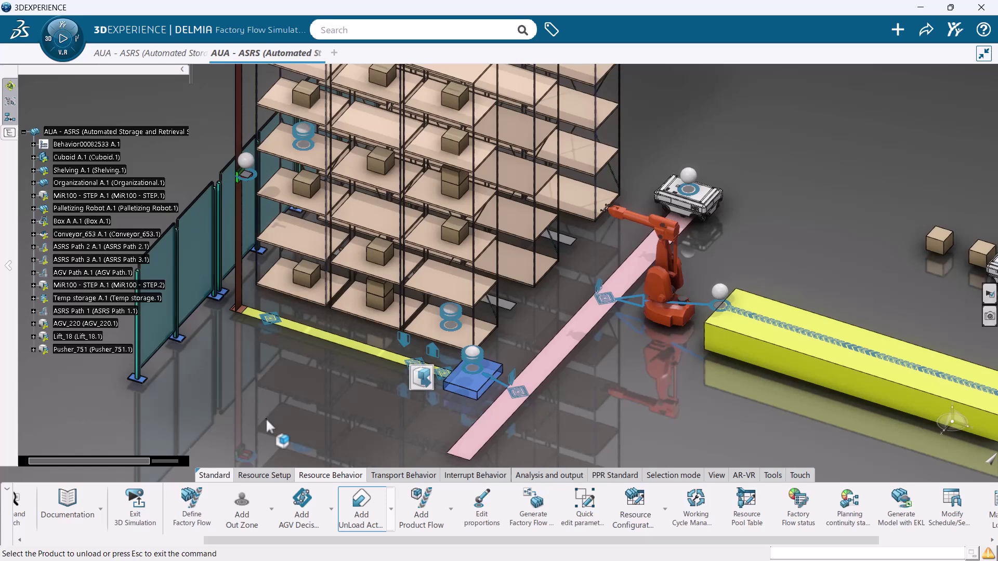
Step: Create Unload.2, unloading Box A.1 with the ASRS 1 resource pool
{"action": "left_click", "coordinate": [82, 221]}
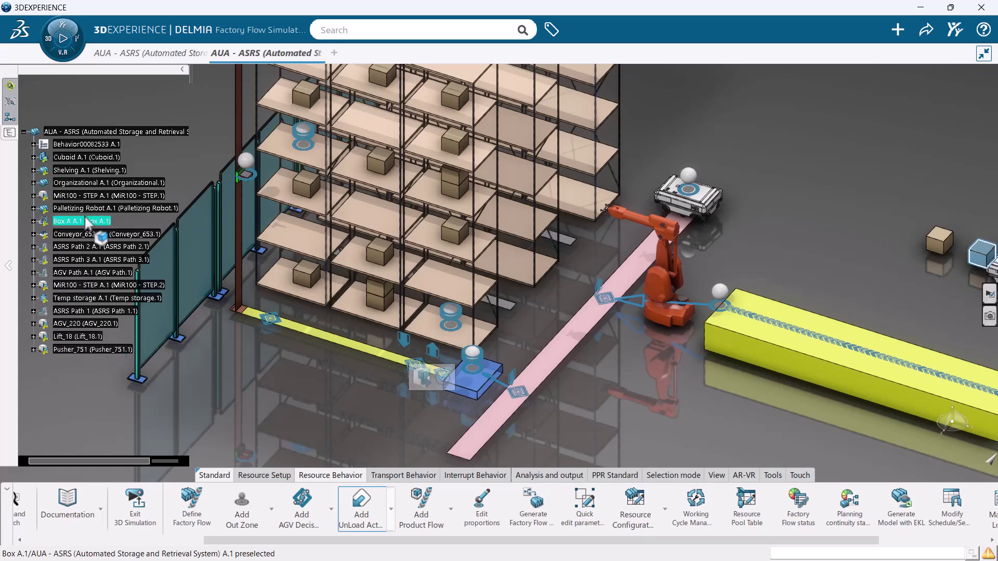
{"action": "left_click", "coordinate": [443, 378]}
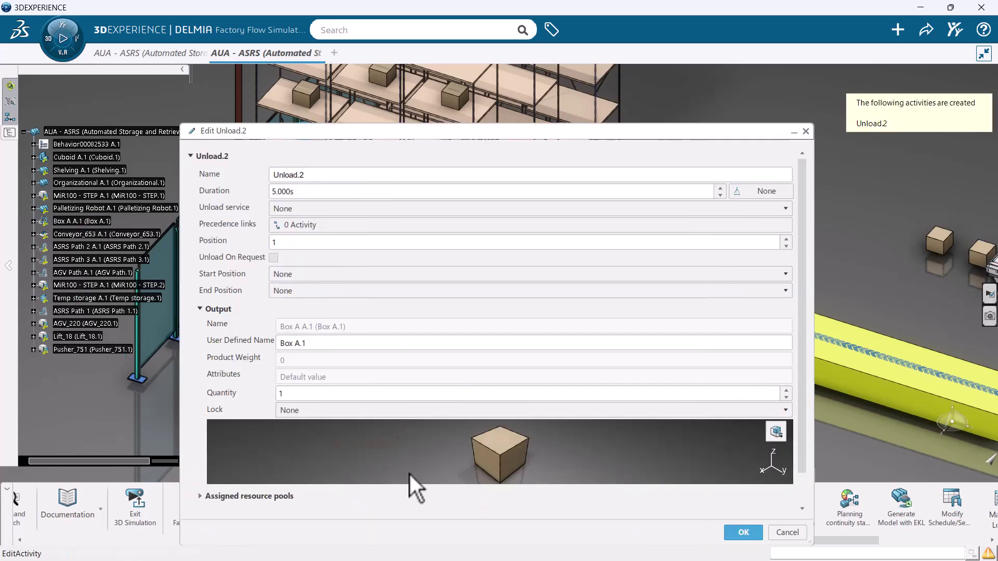
{"action": "left_click", "coordinate": [249, 496]}
{"action": "left_click", "coordinate": [278, 479]}
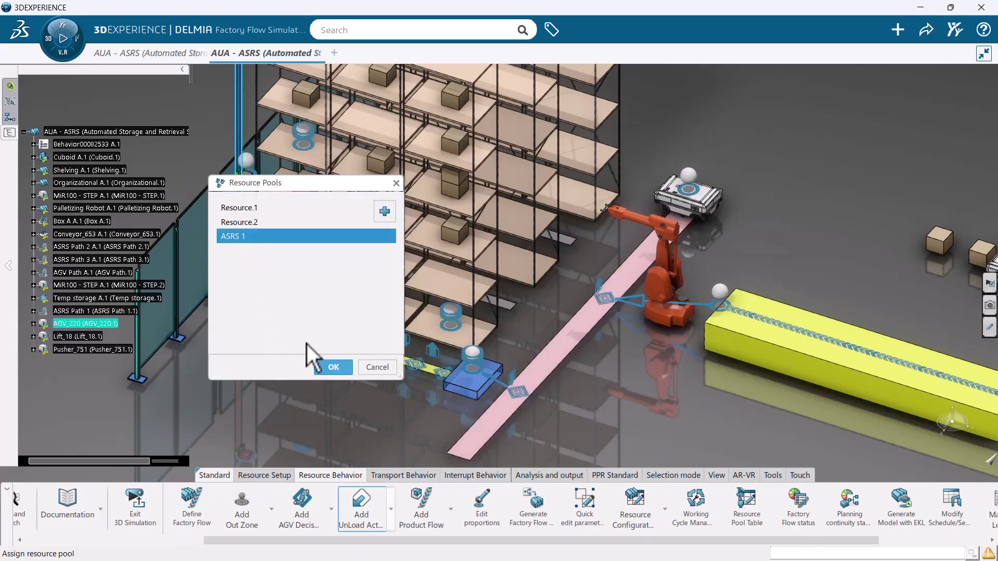
{"action": "left_click", "coordinate": [331, 367]}
{"action": "left_click", "coordinate": [742, 532]}
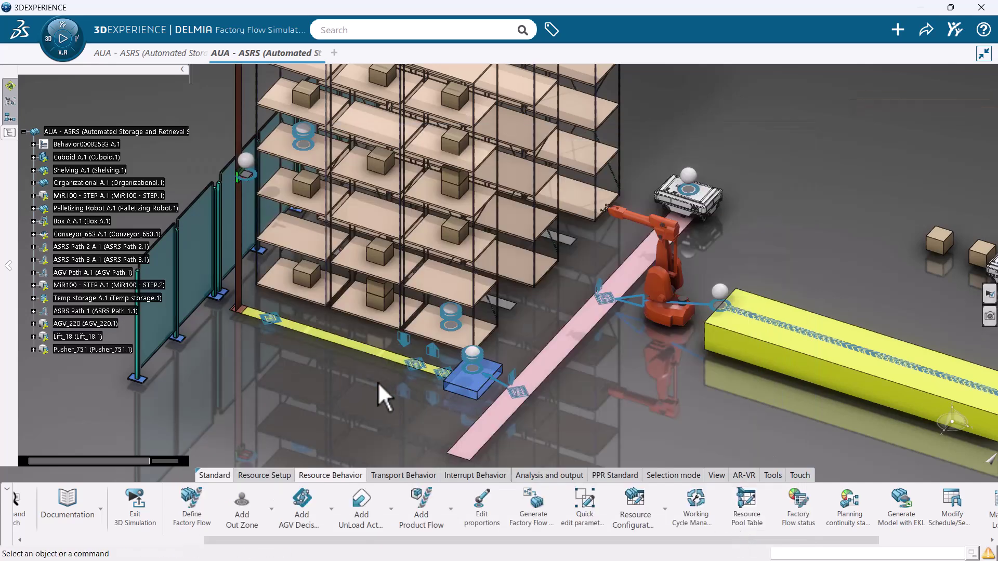
Step: Add Unload.3 on the next decision point, unloading Box A.1 with pool ASRS 1
{"action": "left_click", "coordinate": [309, 303]}
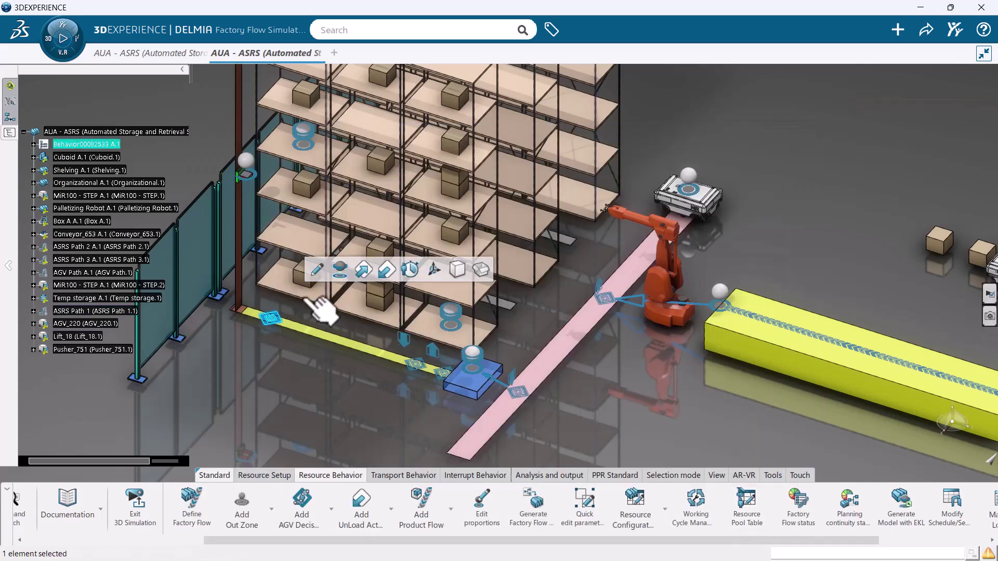
{"action": "left_click", "coordinate": [386, 269]}
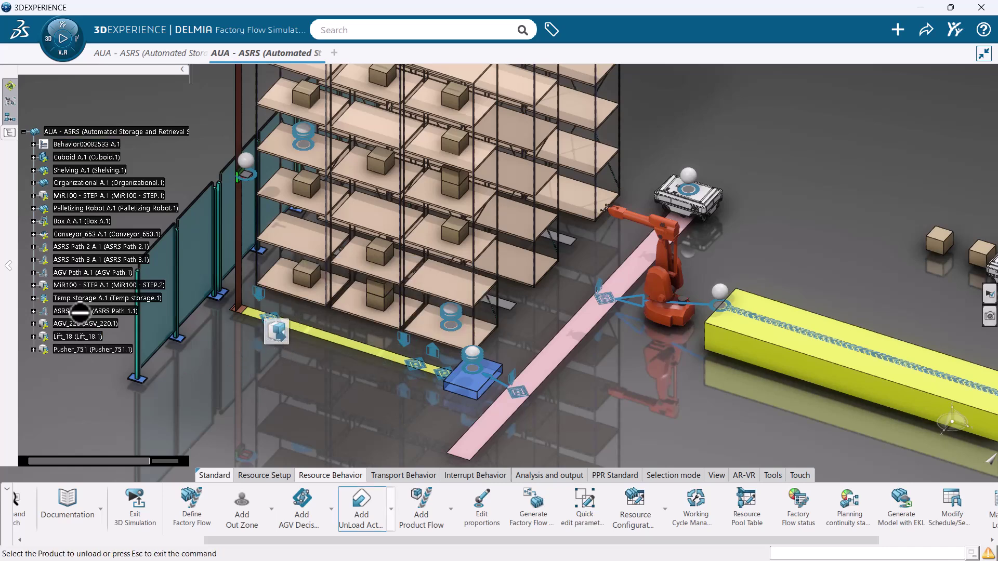
{"action": "left_click", "coordinate": [79, 221]}
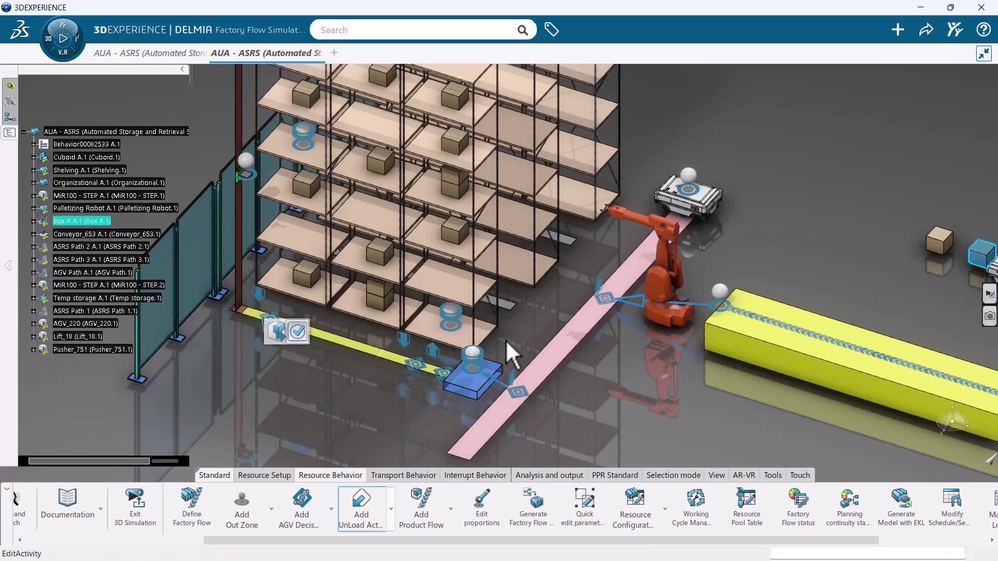
{"action": "left_click", "coordinate": [298, 332]}
{"action": "scroll", "coordinate": [207, 475], "scroll_direction": "down", "scroll_amount": 1}
{"action": "left_click", "coordinate": [229, 463]}
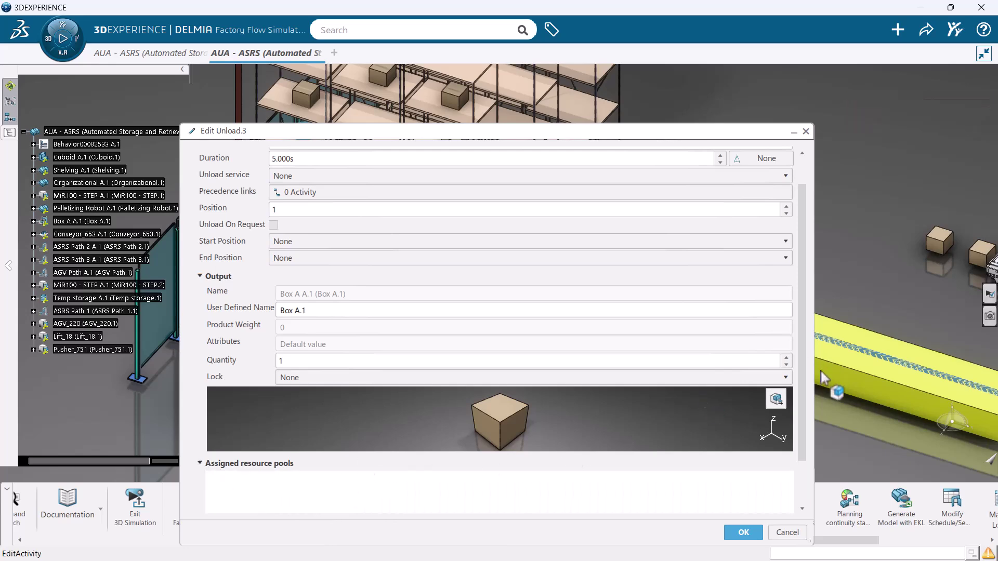
{"action": "scroll", "coordinate": [816, 410], "scroll_direction": "down", "scroll_amount": 2}
{"action": "left_click", "coordinate": [357, 478]}
{"action": "left_click", "coordinate": [259, 236]}
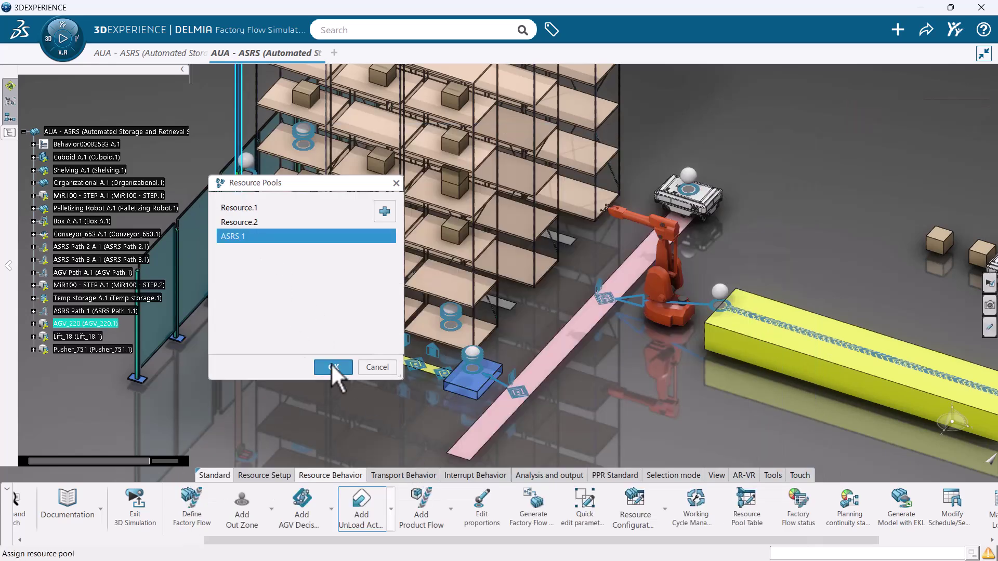
{"action": "left_click", "coordinate": [333, 368]}
{"action": "left_click", "coordinate": [717, 534]}
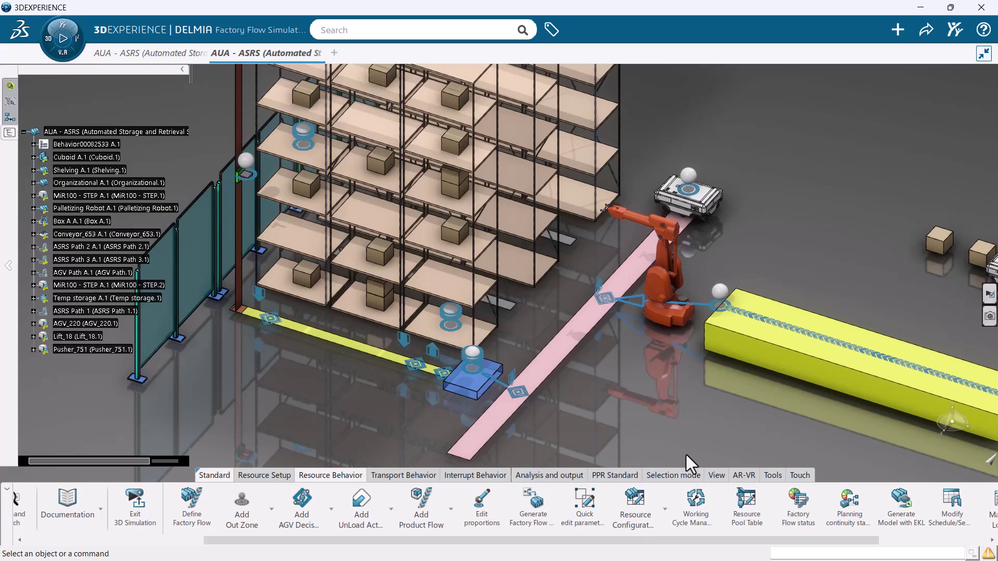
{"action": "mouse_move", "coordinate": [308, 374]}
{"action": "middle_mouse_down"}
{"action": "mouse_move", "coordinate": [329, 389]}
{"action": "mouse_move", "coordinate": [312, 377]}
{"action": "middle_mouse_up"}
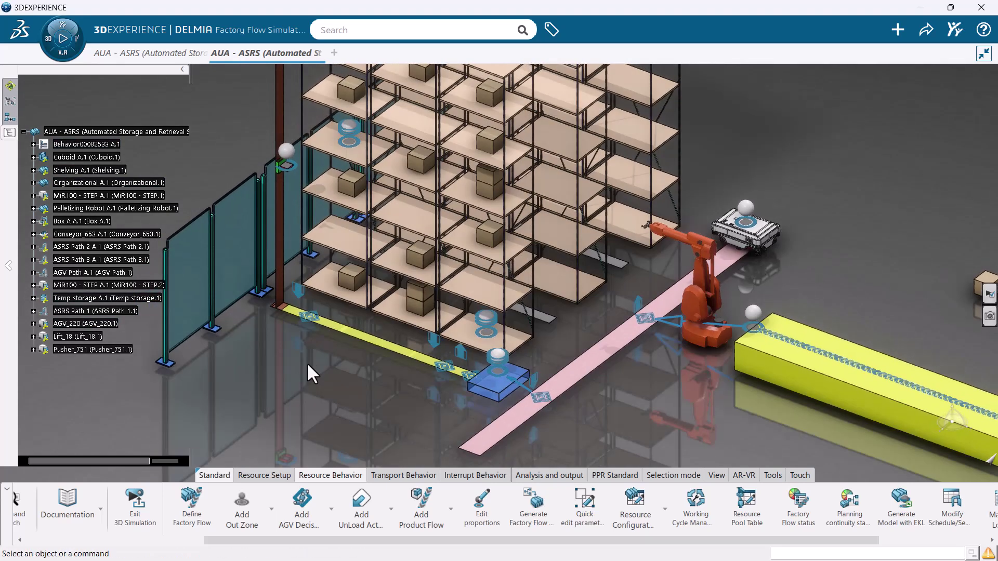
{"action": "left_click", "coordinate": [470, 377]}
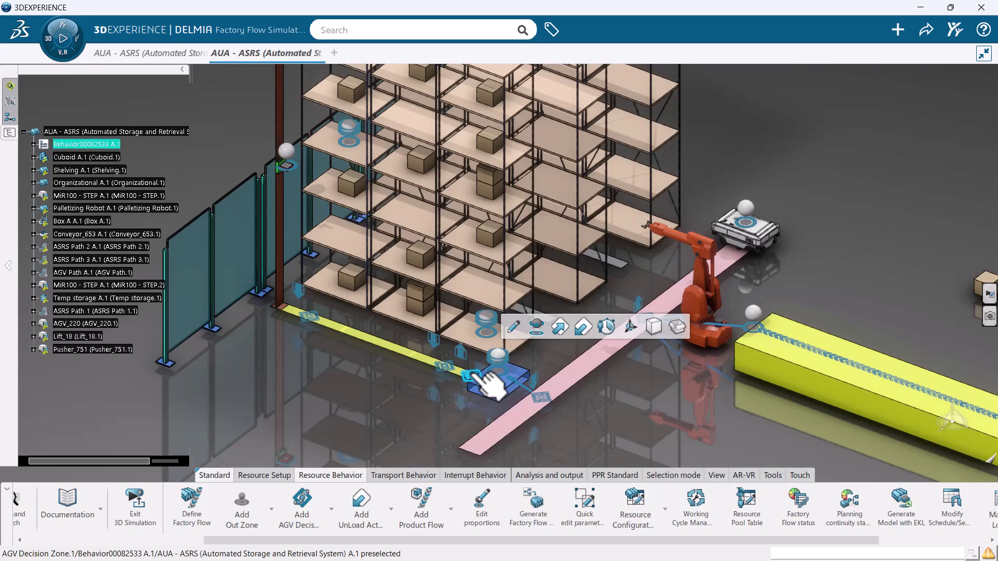
Step: Add route group RouteGroup.1 targeting AGV Decision Zone.2 and Zone.3
{"action": "left_click", "coordinate": [391, 476]}
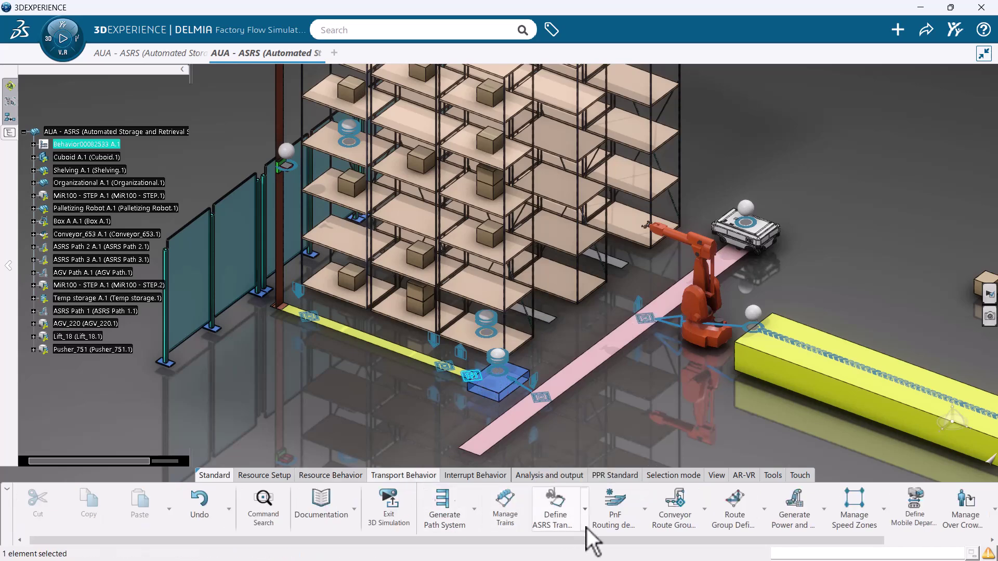
{"action": "left_click", "coordinate": [764, 510]}
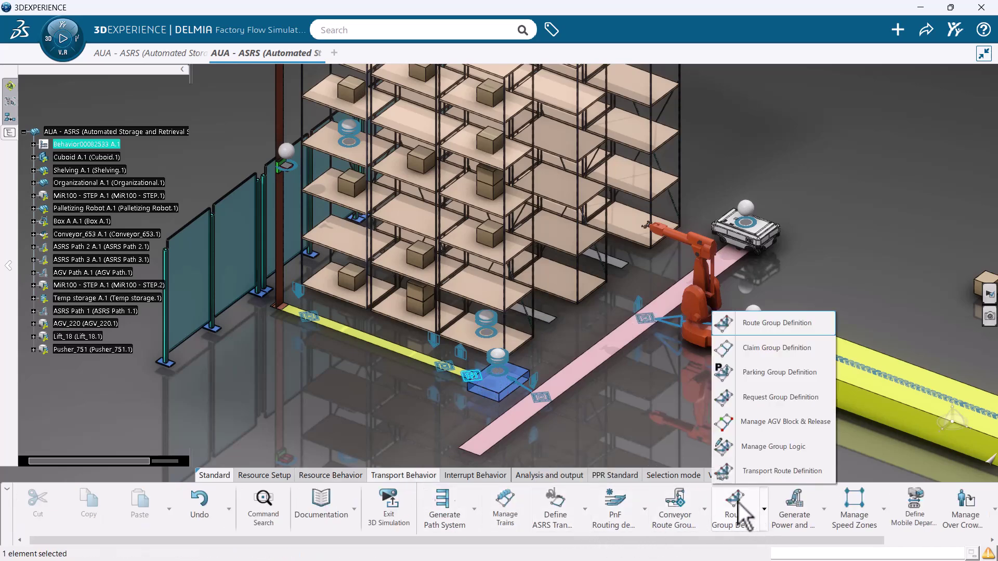
{"action": "left_click", "coordinate": [768, 328]}
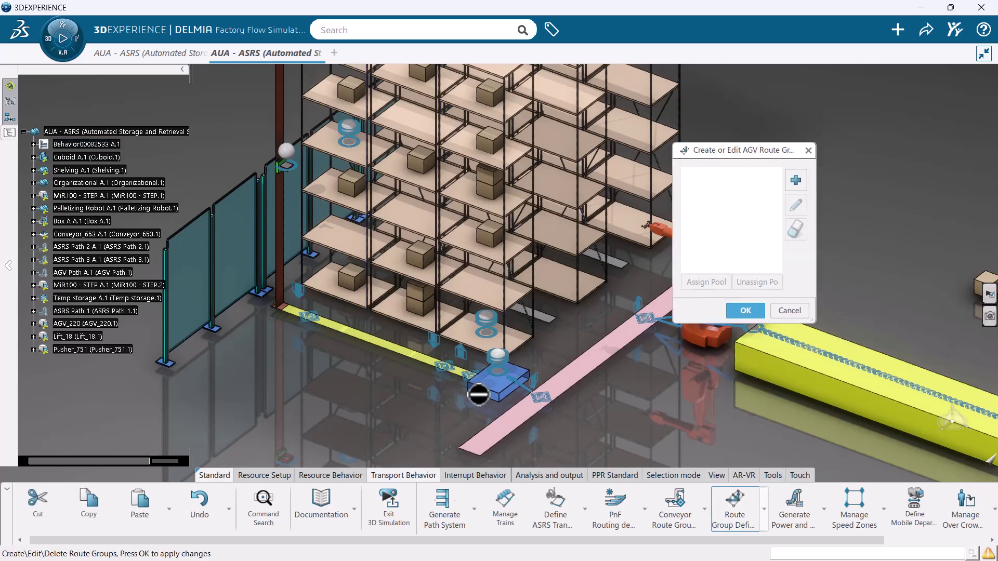
{"action": "middle_click_drag", "start_coordinate": [554, 391], "coordinate": [538, 410]}
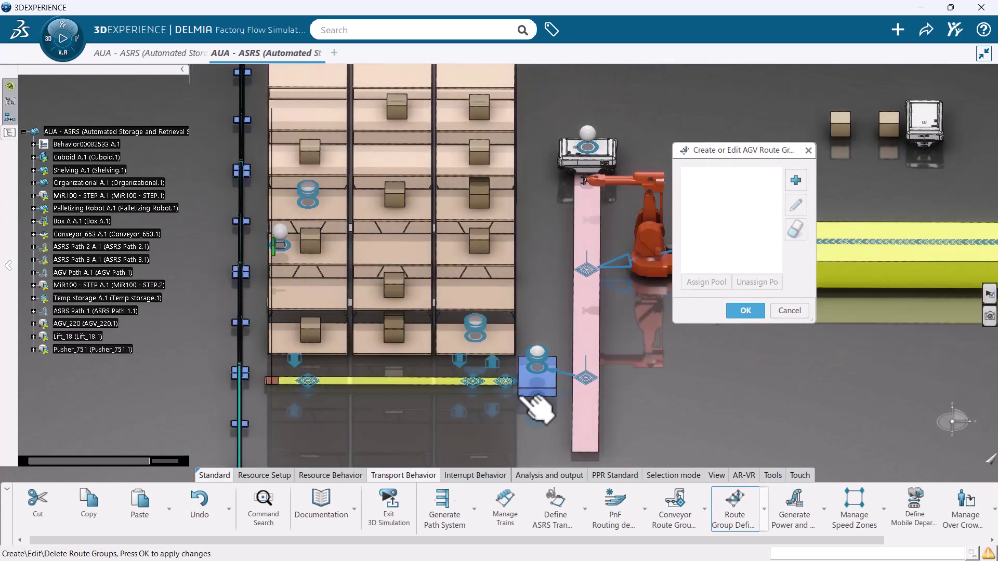
{"action": "left_click", "coordinate": [802, 181]}
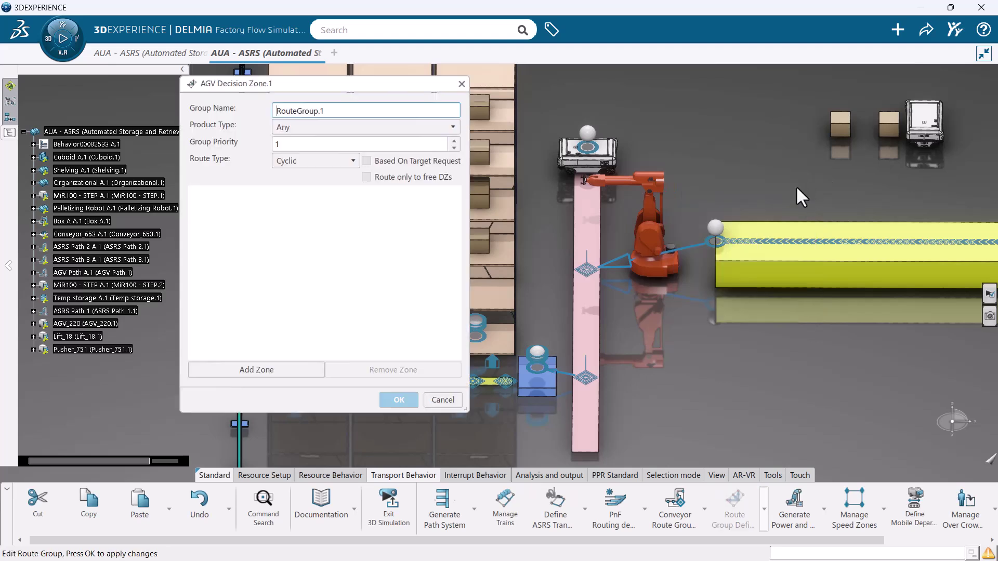
{"action": "left_click", "coordinate": [249, 369]}
{"action": "left_click", "coordinate": [470, 383]}
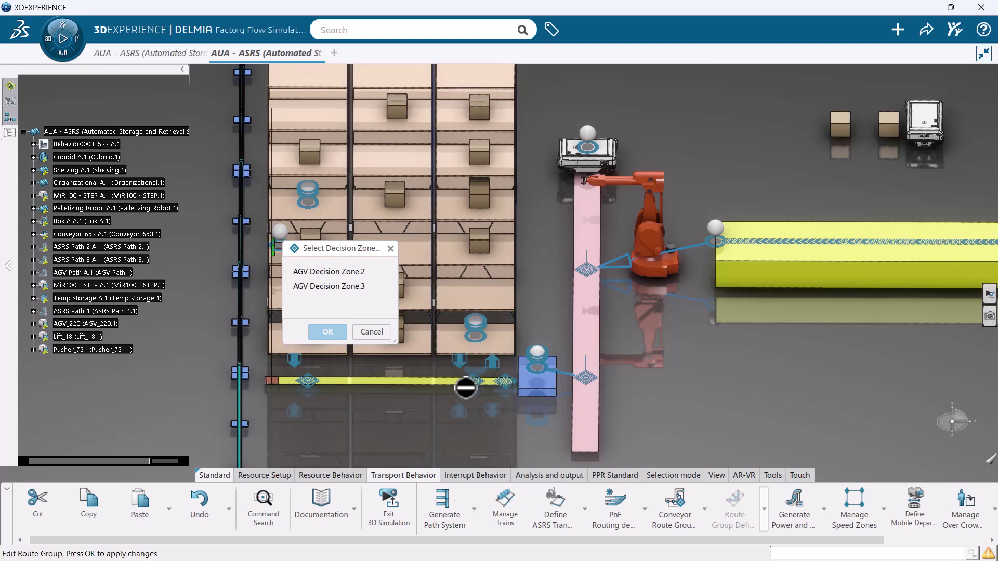
{"action": "left_click", "coordinate": [349, 270]}
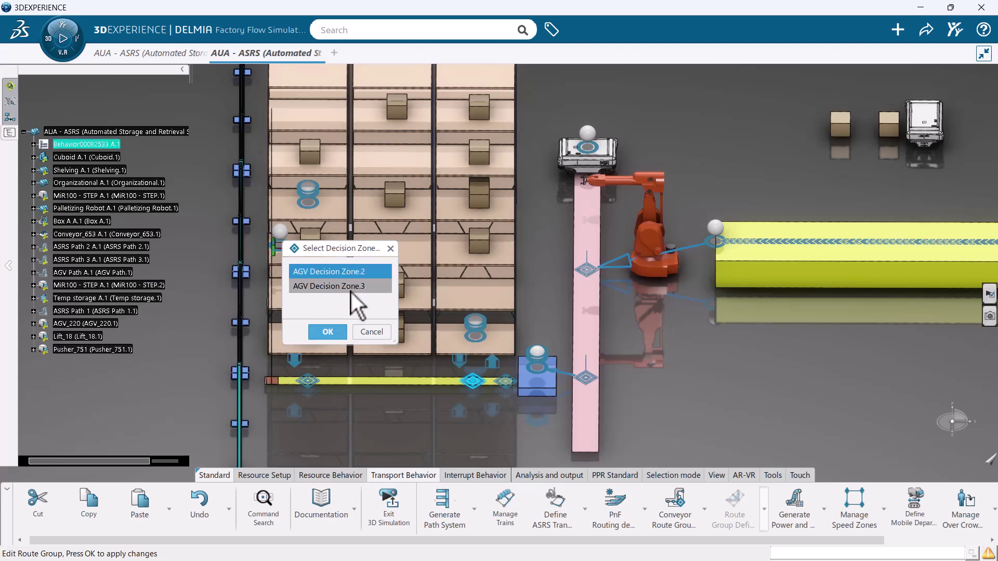
{"action": "left_click", "coordinate": [351, 292]}
{"action": "left_click", "coordinate": [327, 332]}
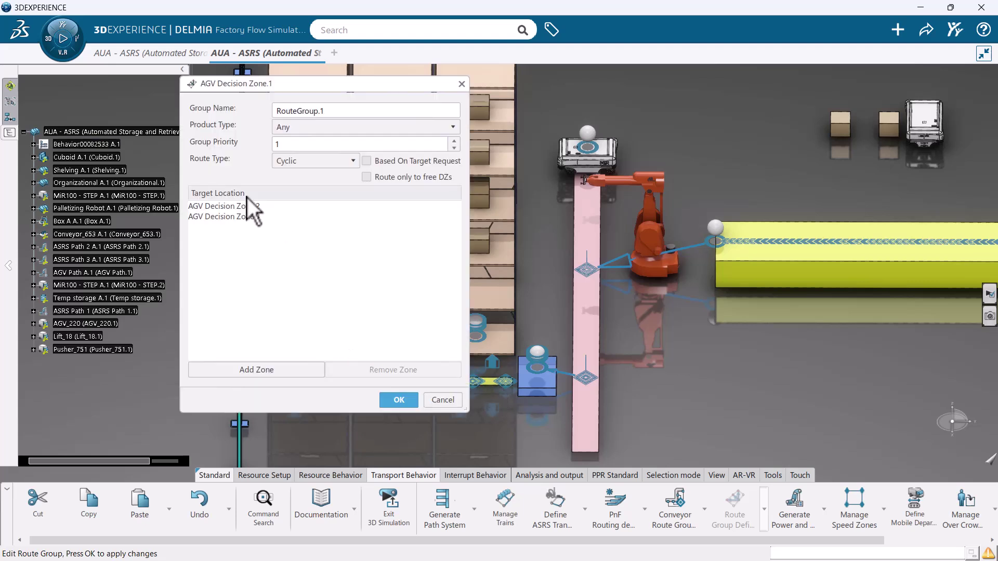
{"action": "left_click", "coordinate": [393, 399]}
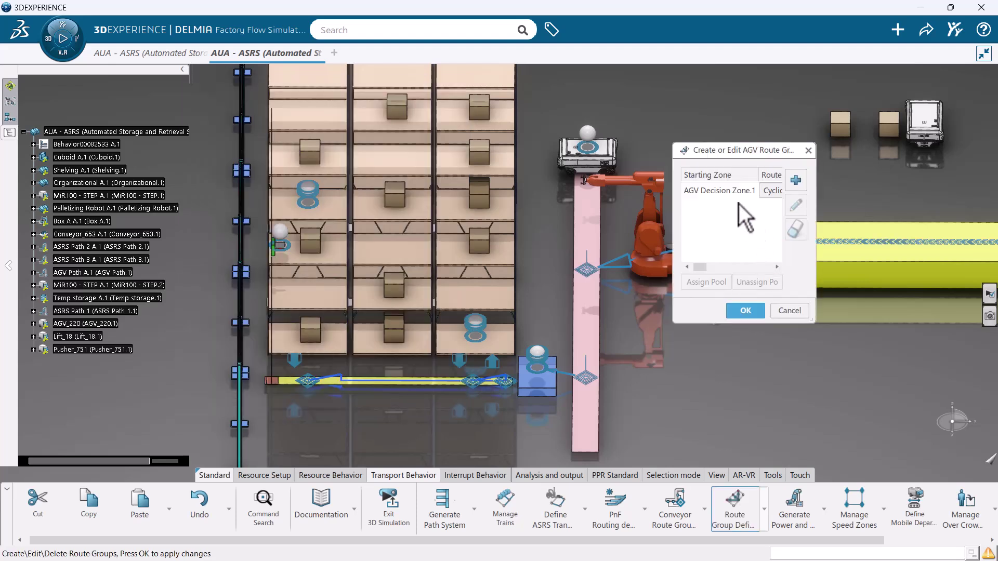
Step: Assign pool ASRS 1 to RouteGroup.1, keep the Cyclic route type, and apply
{"action": "left_click_drag", "start_coordinate": [674, 229], "coordinate": [190, 257]}
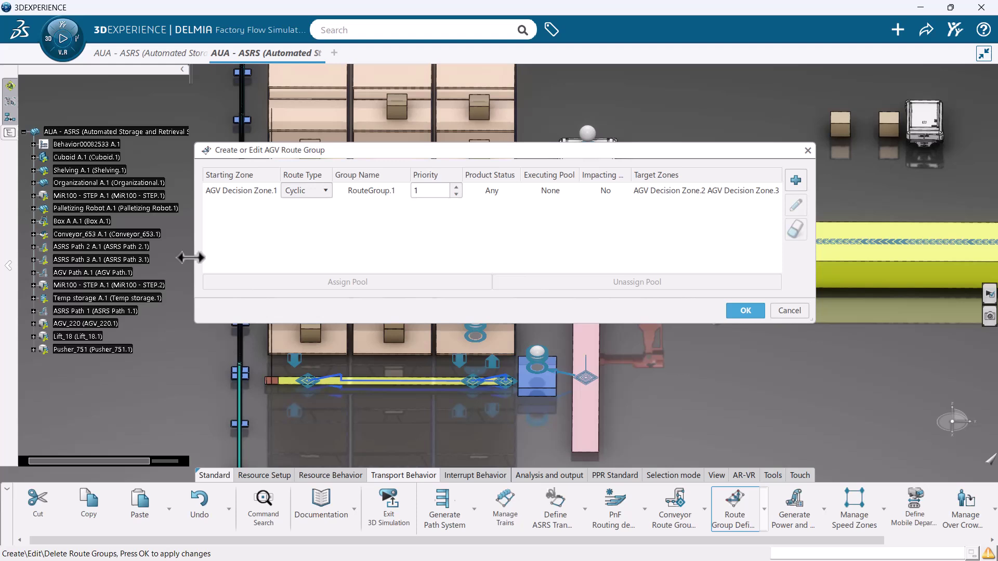
{"action": "left_click", "coordinate": [250, 198]}
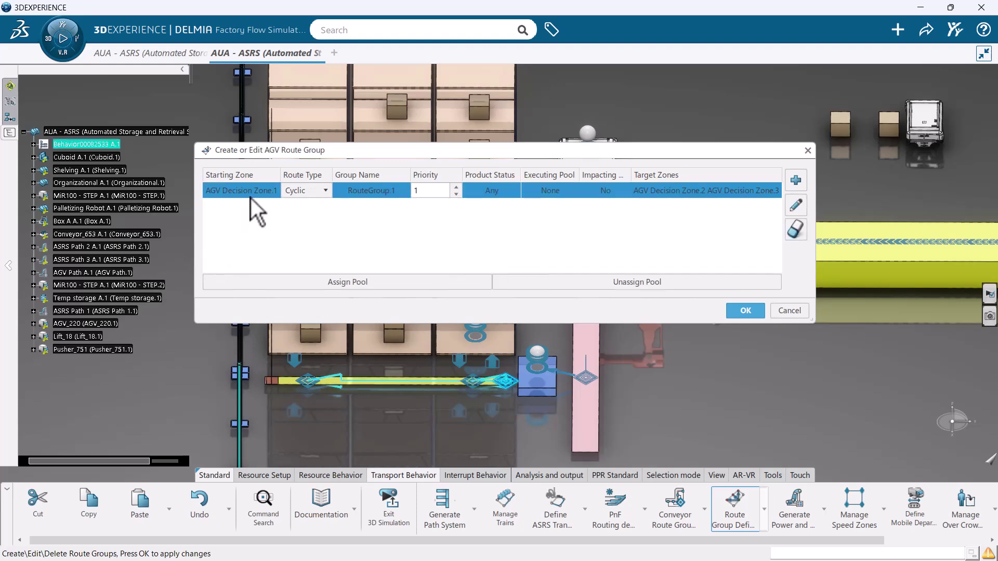
{"action": "left_click", "coordinate": [337, 283]}
{"action": "left_click", "coordinate": [328, 287]}
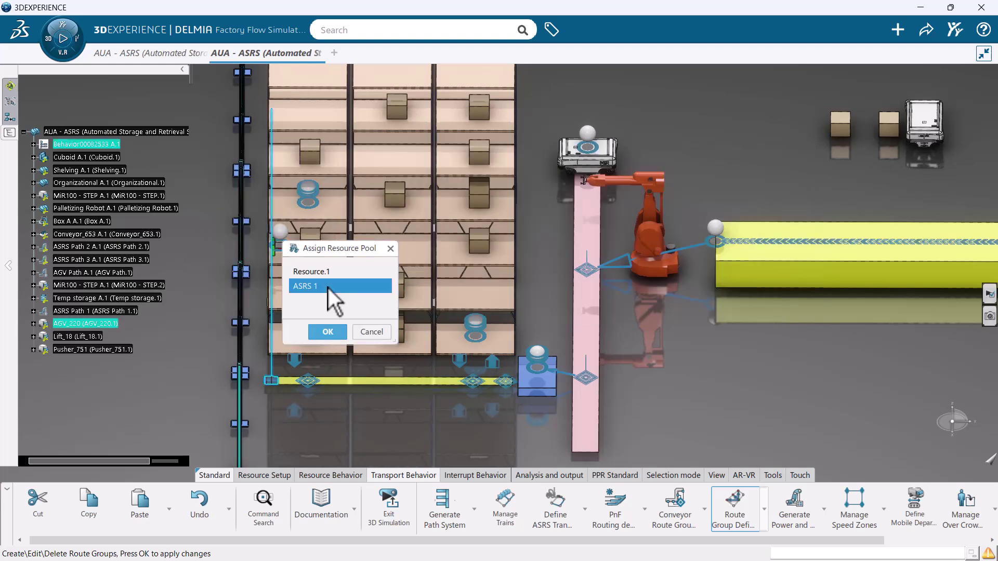
{"action": "left_click", "coordinate": [327, 332]}
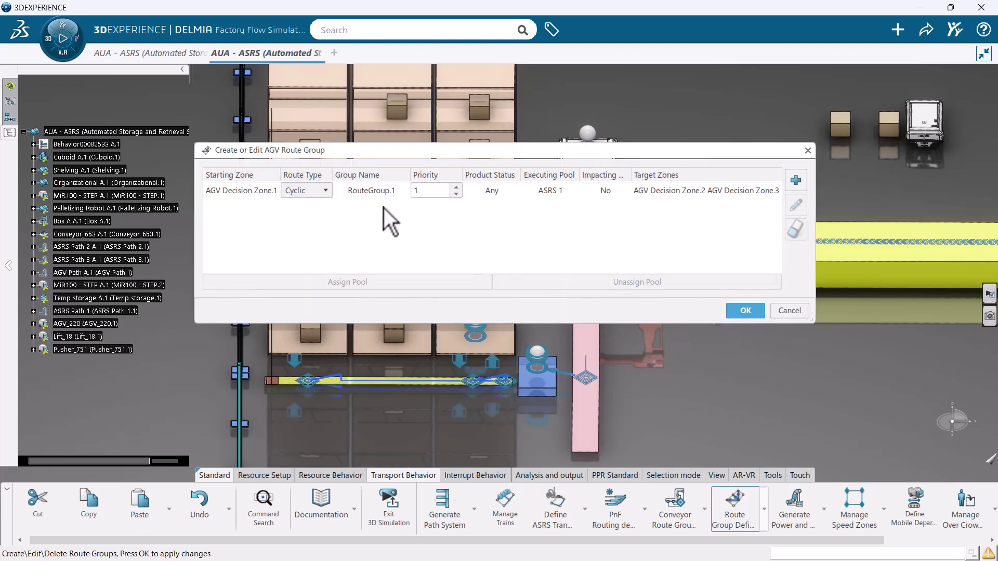
{"action": "left_click", "coordinate": [321, 191]}
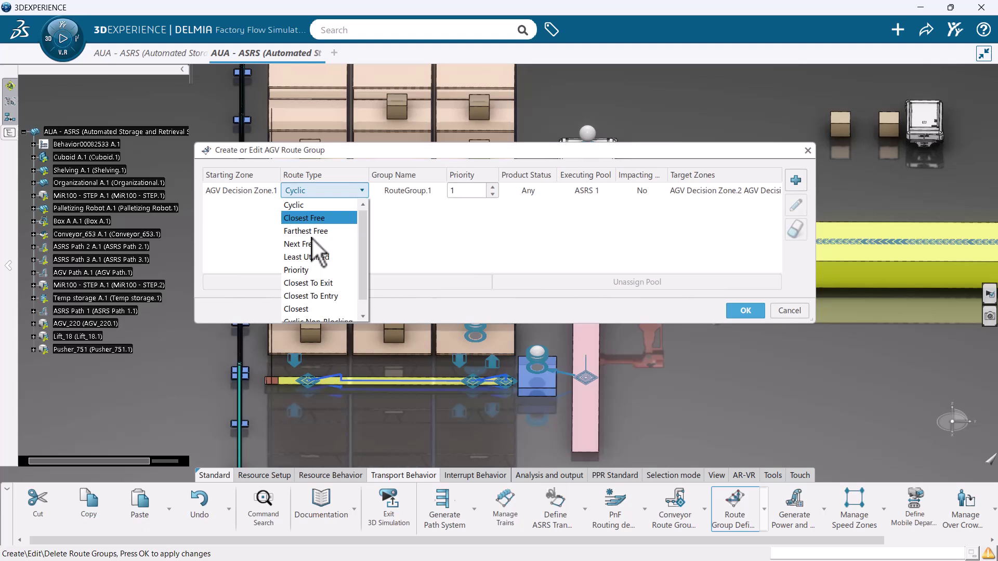
{"action": "scroll", "coordinate": [320, 275], "scroll_direction": "down", "scroll_amount": 1}
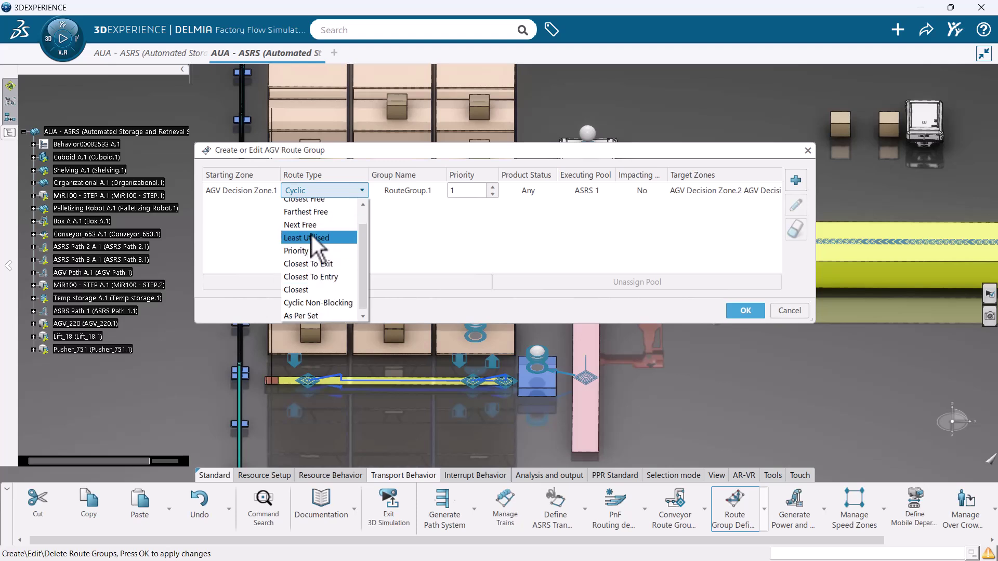
{"action": "scroll", "coordinate": [320, 217], "scroll_direction": "up", "scroll_amount": 1}
{"action": "left_click", "coordinate": [551, 235]}
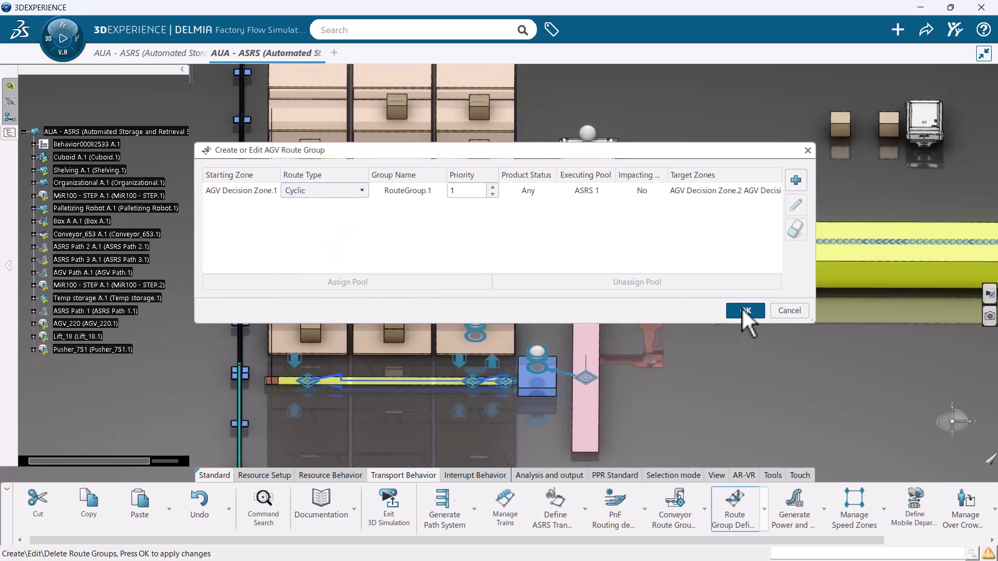
{"action": "left_click", "coordinate": [744, 311]}
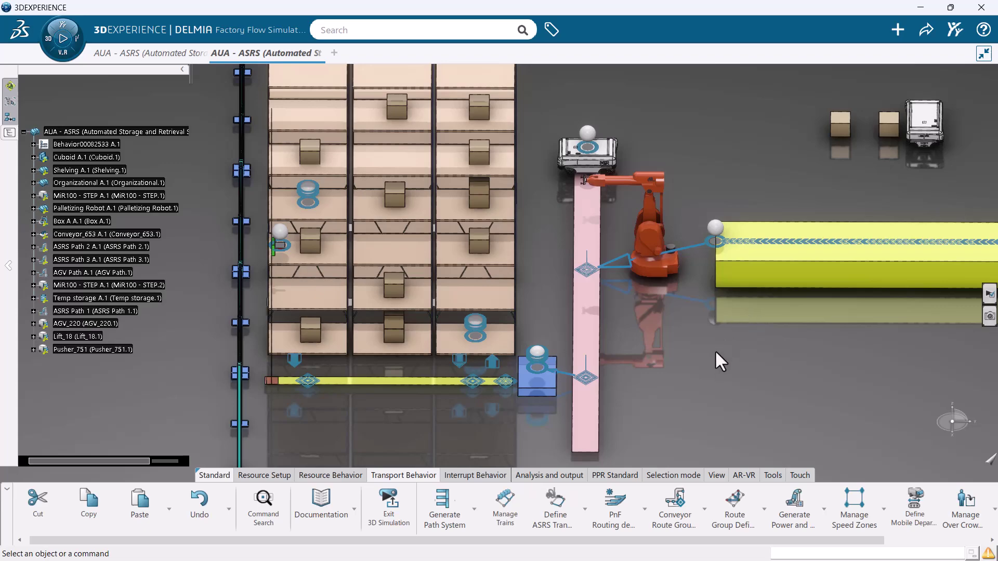
Step: Add a Box A.1 product flow from the temp storage to the shelving
{"action": "middle_click_drag", "start_coordinate": [716, 352], "coordinate": [744, 356]}
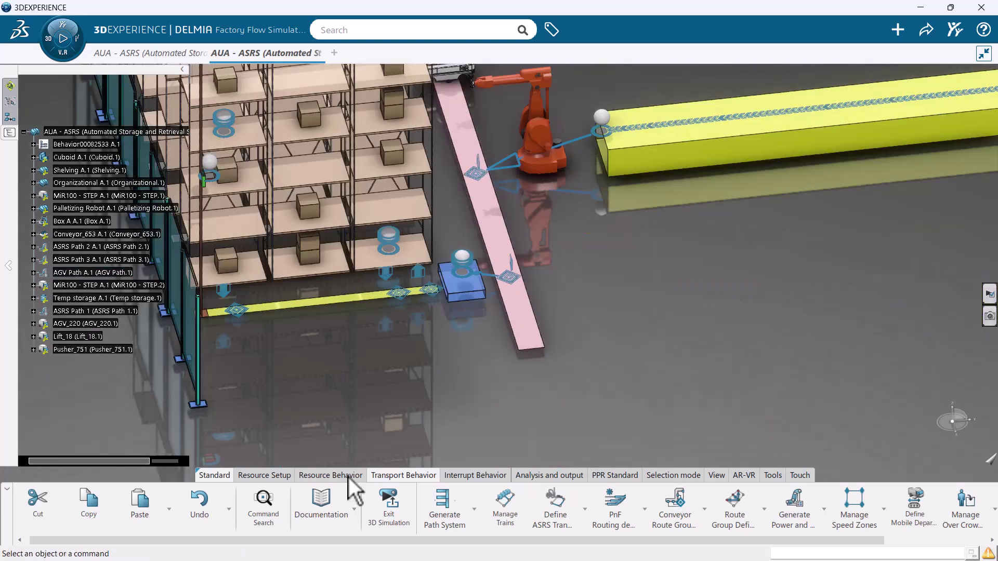
{"action": "left_click", "coordinate": [343, 475]}
{"action": "left_click", "coordinate": [679, 502]}
{"action": "left_click", "coordinate": [458, 284]}
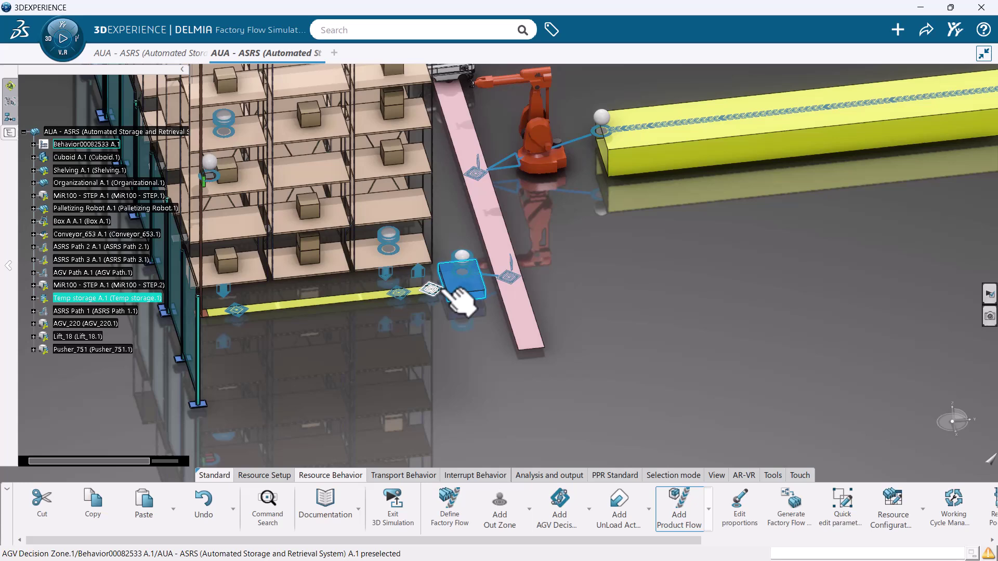
{"action": "left_click", "coordinate": [620, 435]}
{"action": "middle_click_drag", "start_coordinate": [475, 383], "coordinate": [416, 311]}
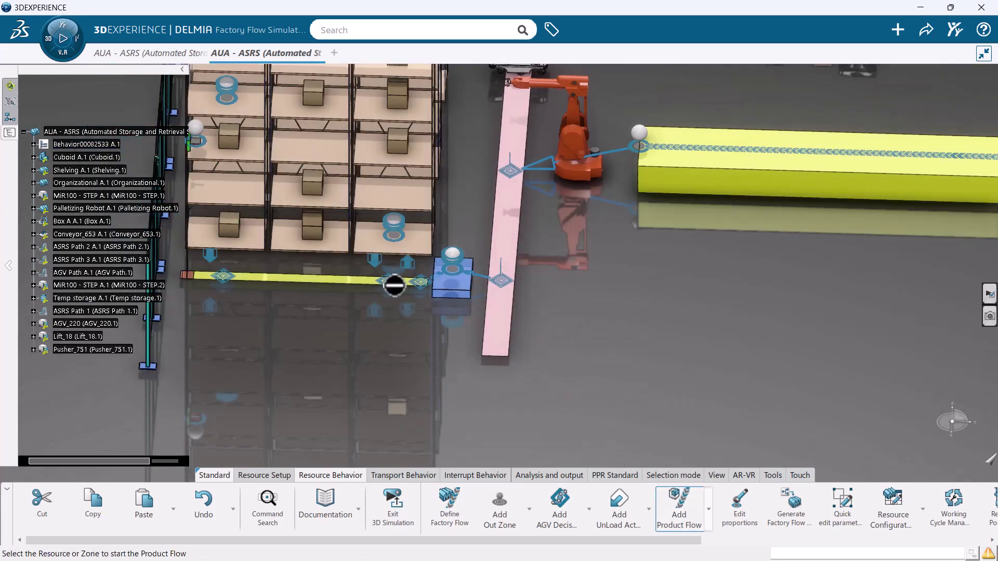
{"action": "left_click", "coordinate": [403, 245]}
{"action": "left_click", "coordinate": [620, 436]}
{"action": "left_click", "coordinate": [672, 506]}
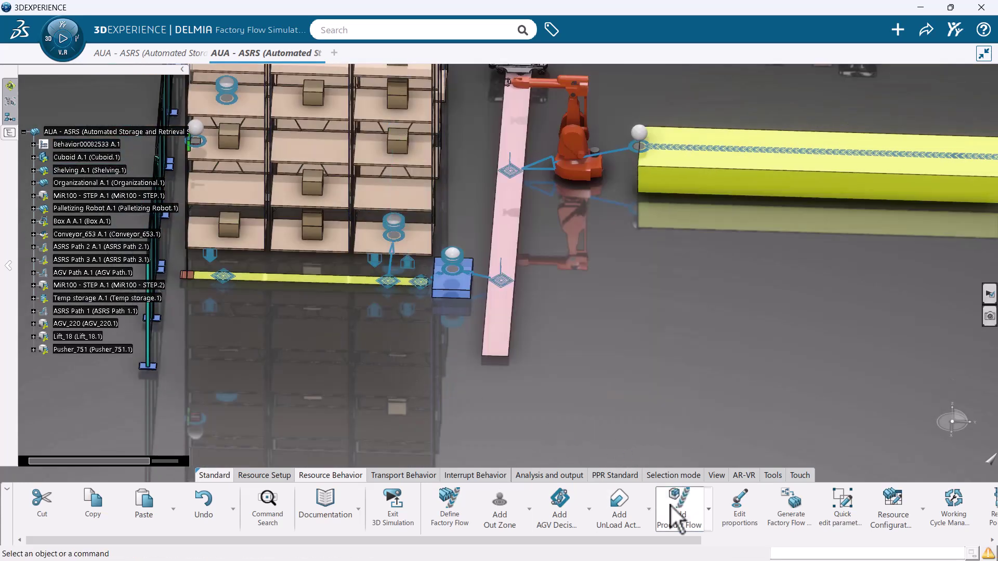
Step: Add another product flow from a further resource with the suggested product, then exit
{"action": "left_click", "coordinate": [238, 278]}
{"action": "left_click", "coordinate": [621, 435]}
{"action": "middle_click_drag", "start_coordinate": [467, 375], "coordinate": [394, 398]}
{"action": "middle_click_drag", "start_coordinate": [374, 364], "coordinate": [439, 400]}
{"action": "key", "text": "Escape"}
{"action": "middle_click_drag", "start_coordinate": [270, 250], "coordinate": [262, 286], "text": "ctrl"}
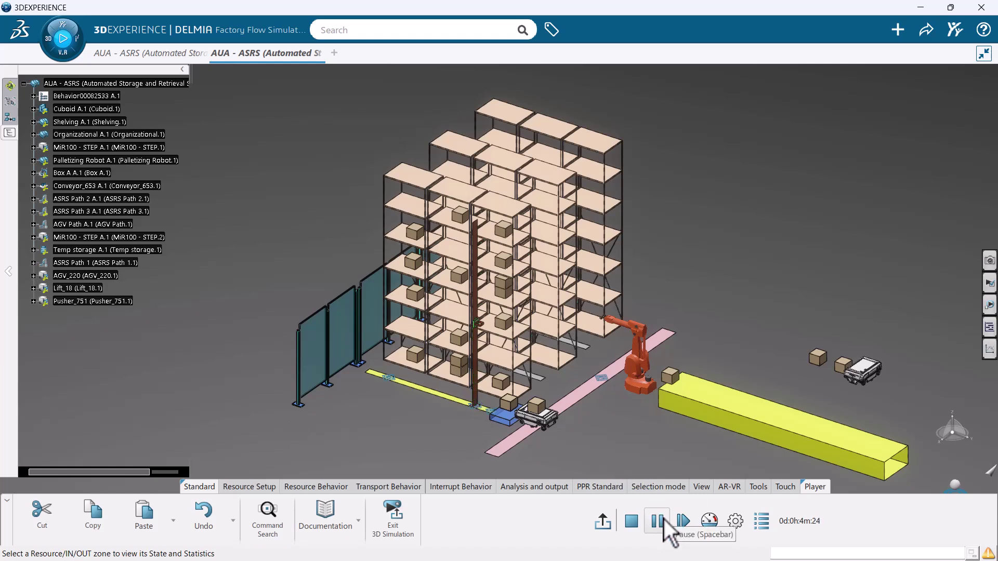
Step: Reset the simulation and change AGV_220.1's Direction Change Mode from Rotating to Reversing
{"action": "left_click", "coordinate": [633, 522]}
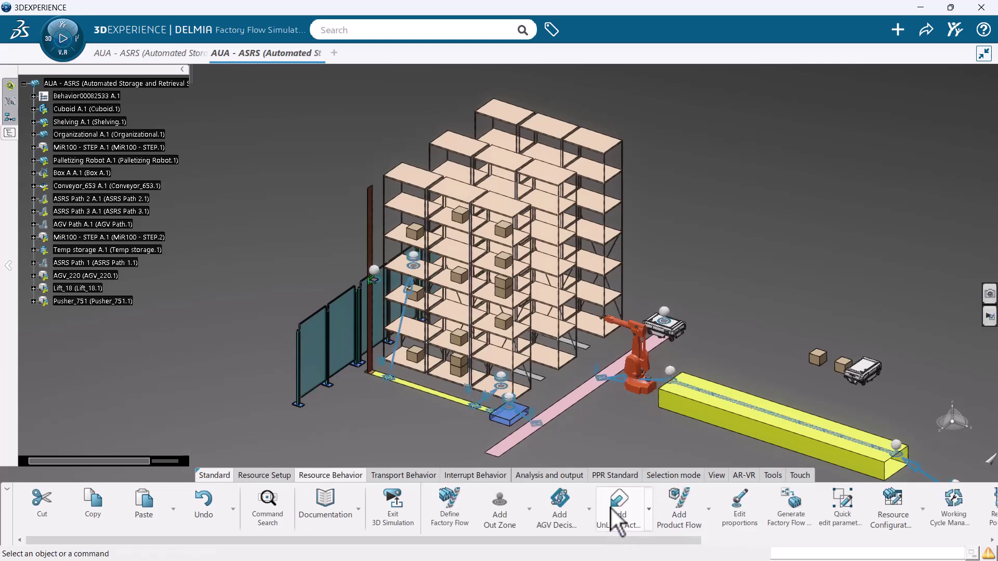
{"action": "left_click", "coordinate": [382, 375]}
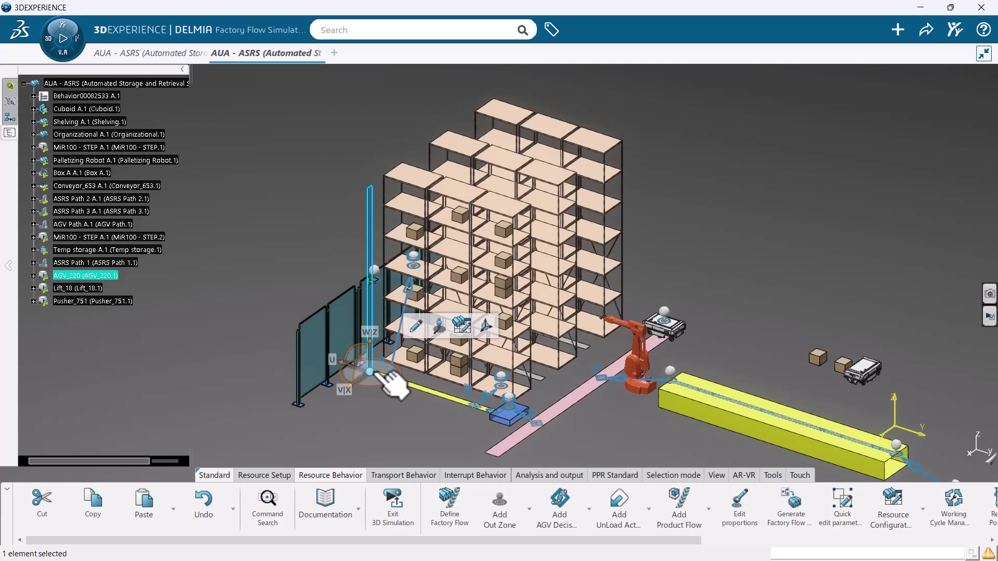
{"action": "left_click", "coordinate": [419, 330]}
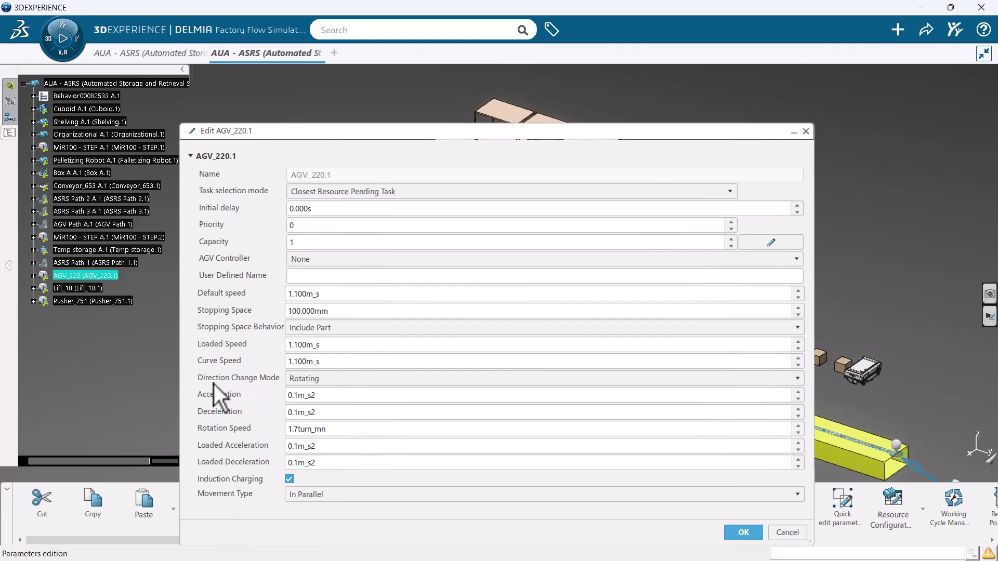
{"action": "left_click", "coordinate": [322, 382]}
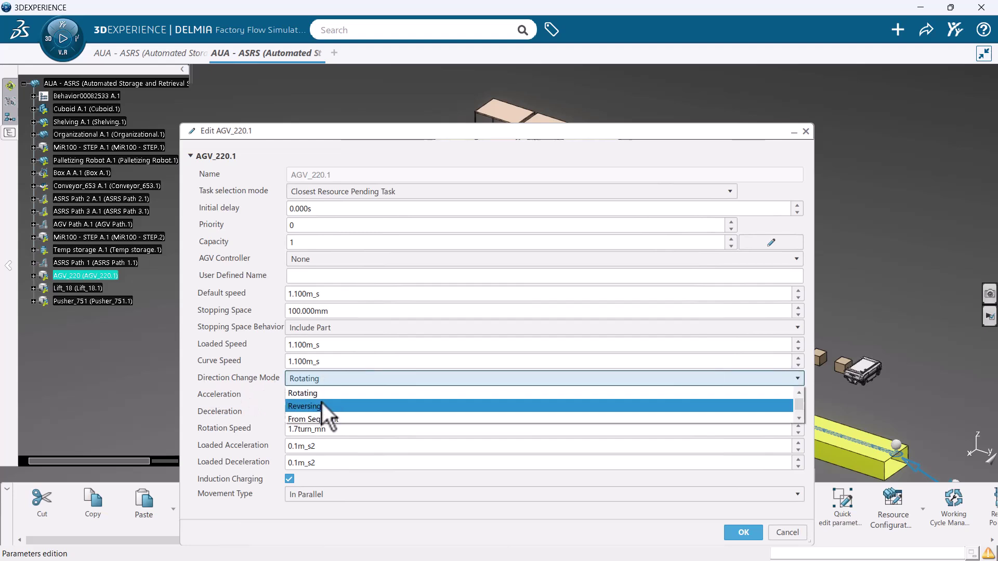
{"action": "left_click", "coordinate": [322, 404]}
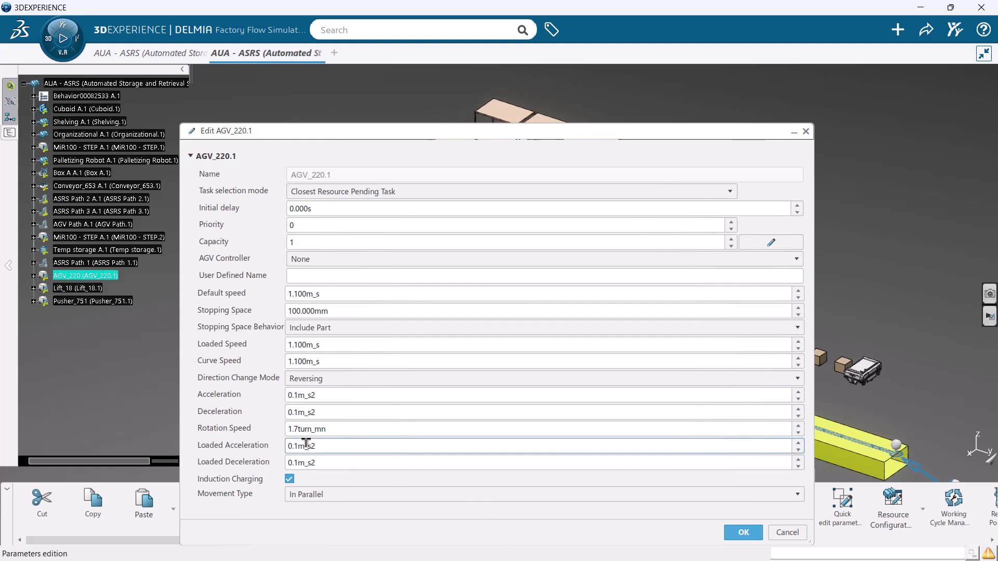
{"action": "left_click", "coordinate": [304, 395]}
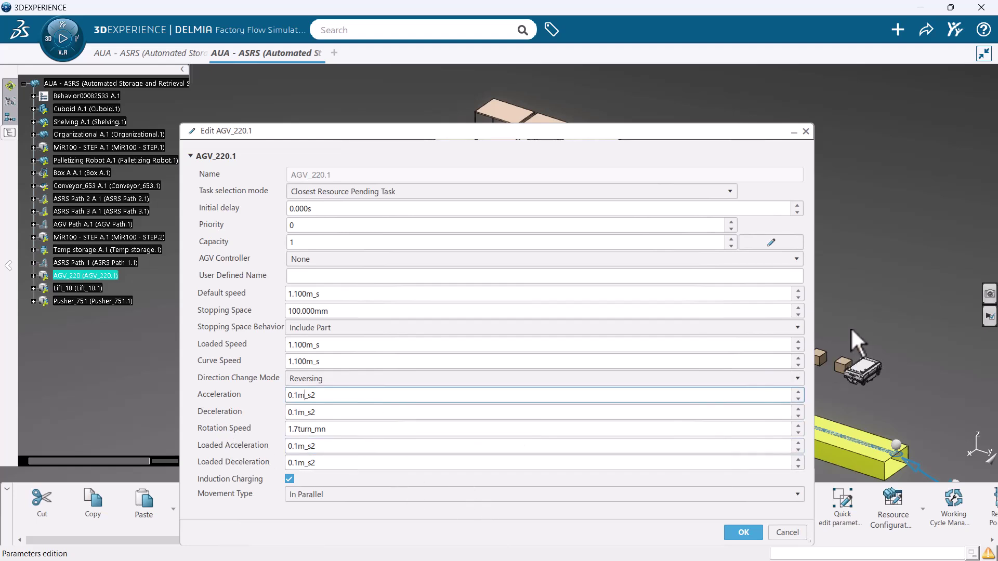
Step: Confirm the AGV_220.1 parameter changes and restart the simulation
{"action": "left_click", "coordinate": [743, 532]}
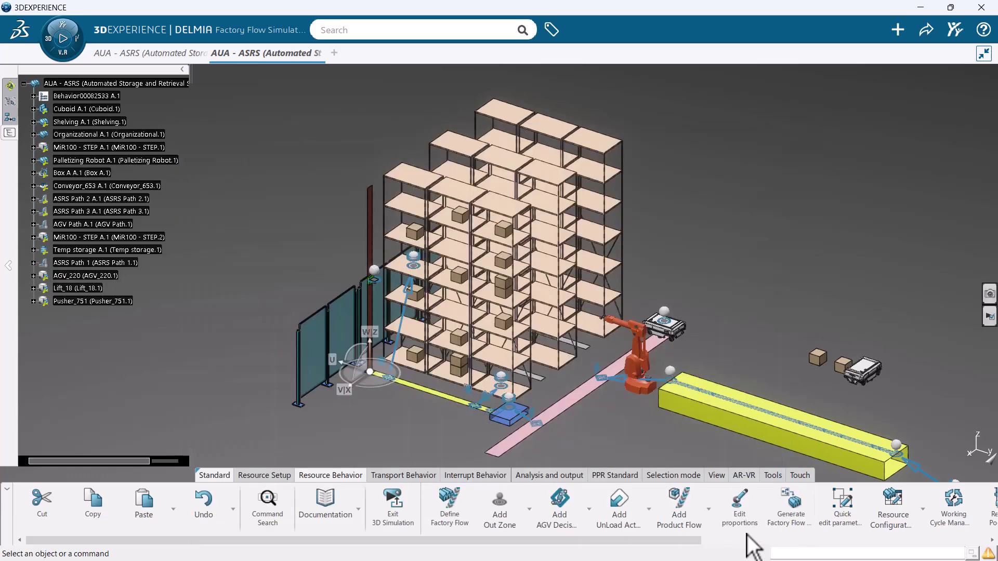
{"action": "left_click", "coordinate": [63, 38]}
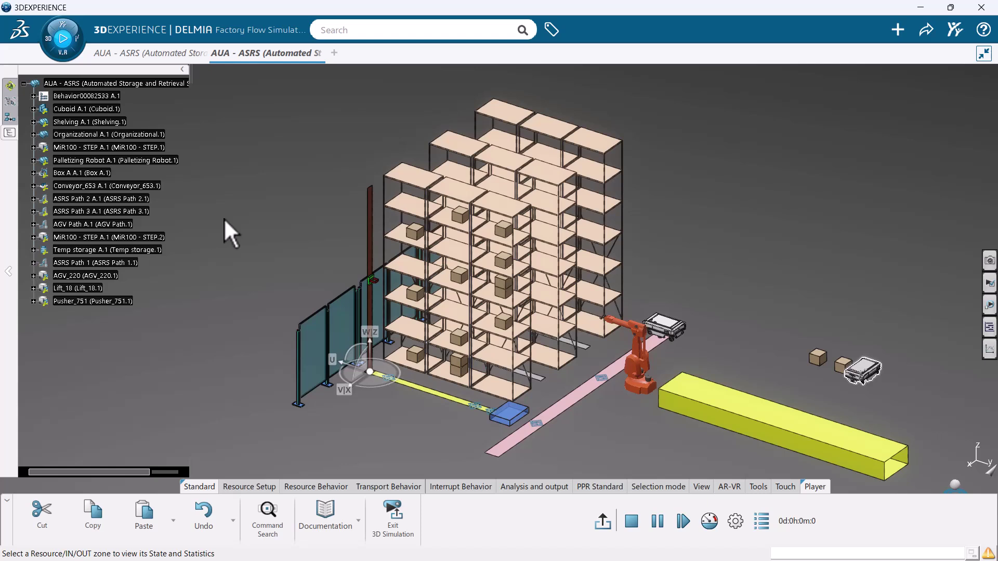